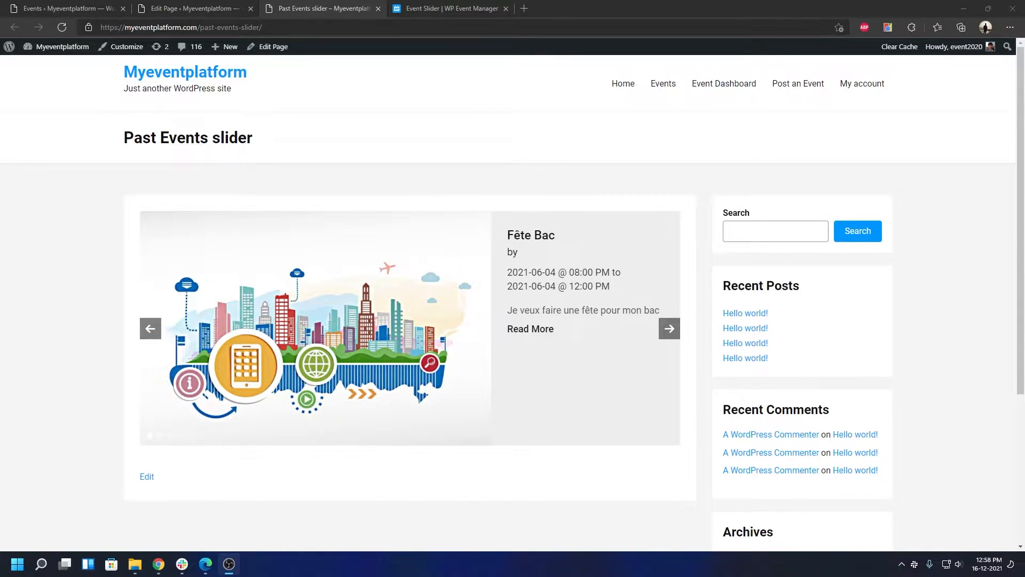
# Review the slider shortcode attributes in the documentation, the page's current shortcode, the live slider and the events list
pyautogui.click(465, 7)
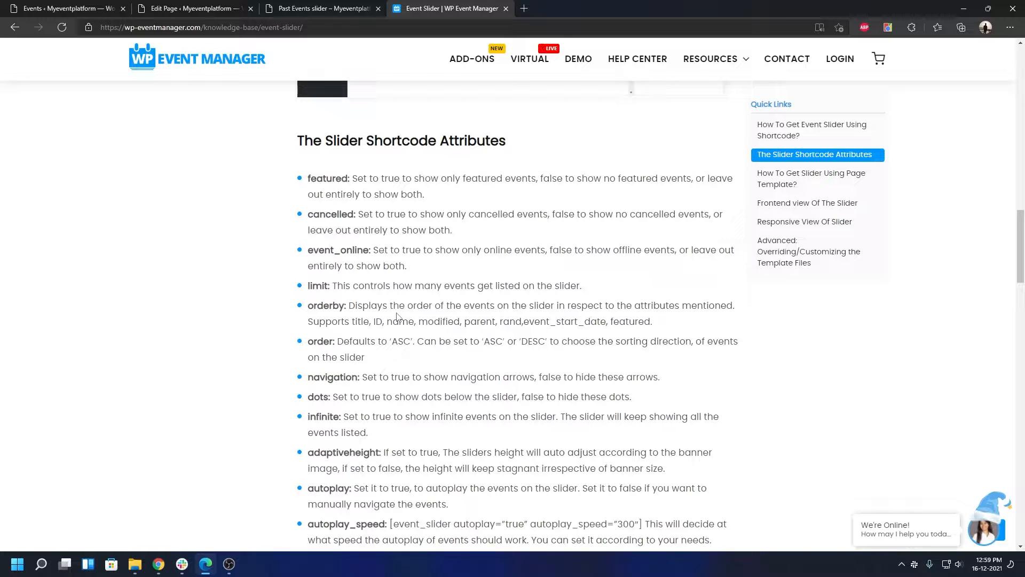
pyautogui.hotkey('ctrl', 'Tab')
pyautogui.hotkey('ctrl', 'Tab')
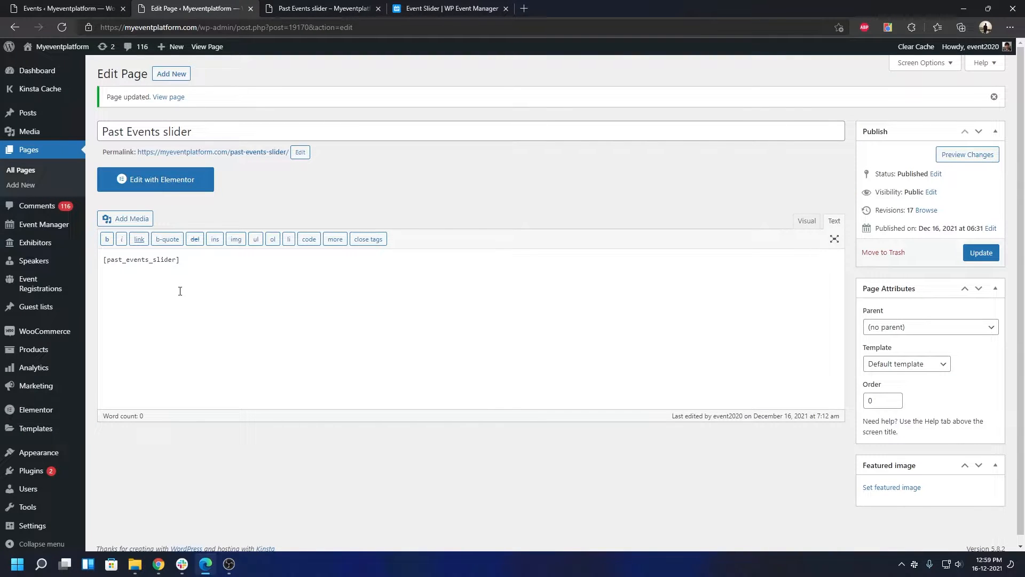
pyautogui.hotkey('ctrl', 'Tab')
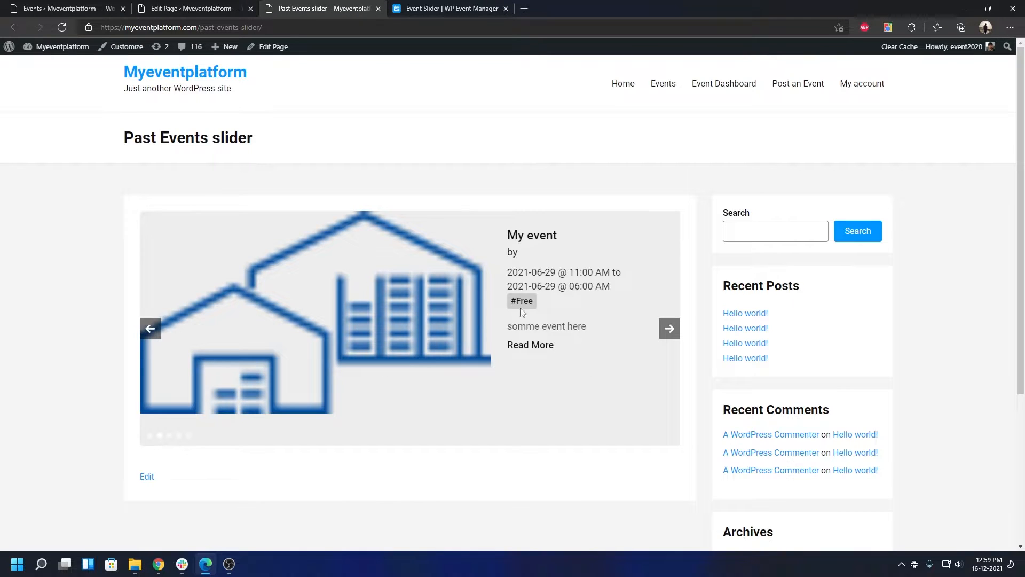
pyautogui.hotkey('ctrl', 'Tab')
pyautogui.hotkey('ctrl', 'Tab')
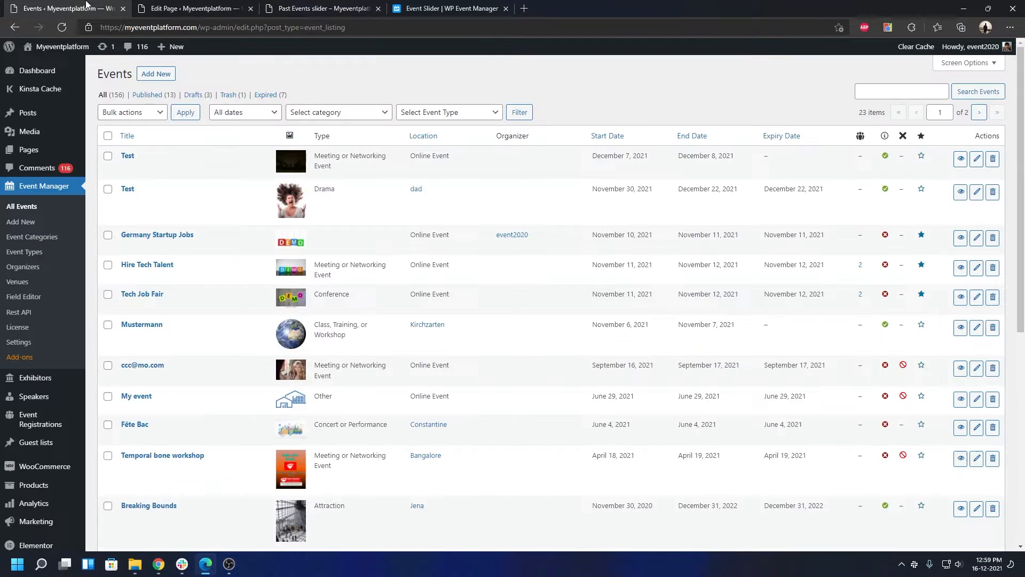
pyautogui.scroll(-5, 251, 305)
pyautogui.scroll(7, 251, 305)
pyautogui.click(421, 8)
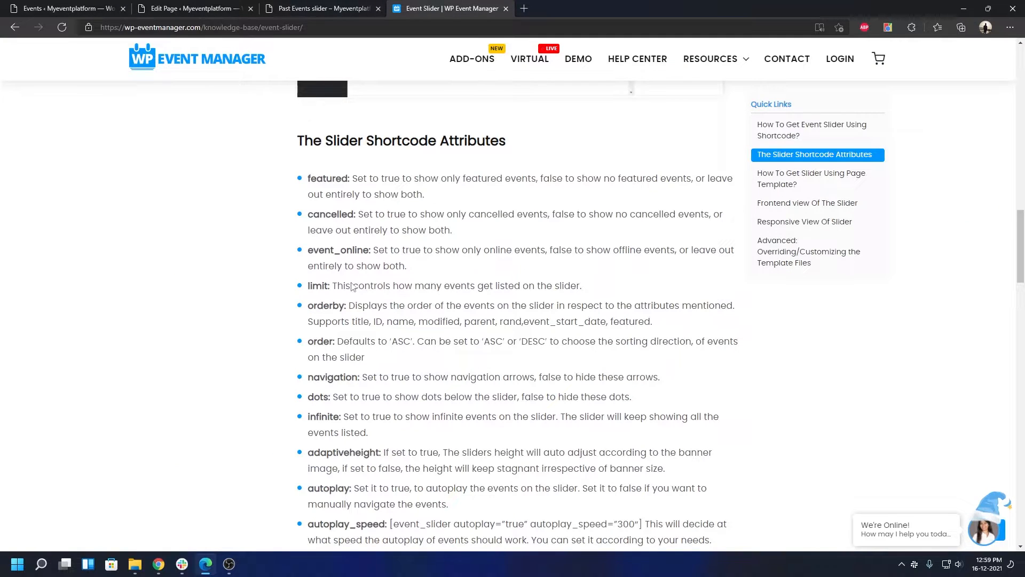
# Add the documented orderby='title' attribute to the past_events_slider shortcode and update the Past Events slider page
pyautogui.doubleClick(328, 308)
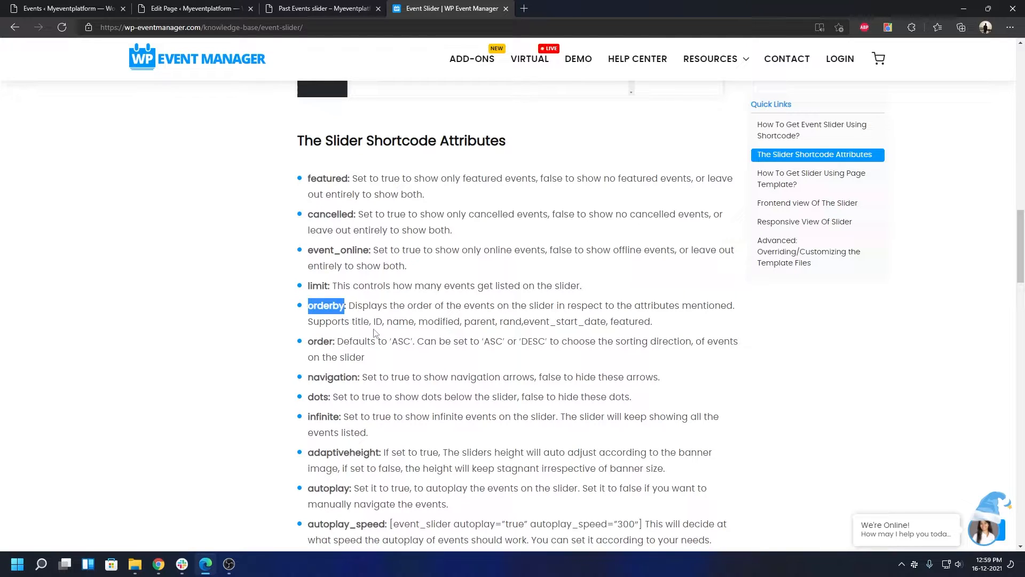
pyautogui.click(355, 323)
pyautogui.click(342, 8)
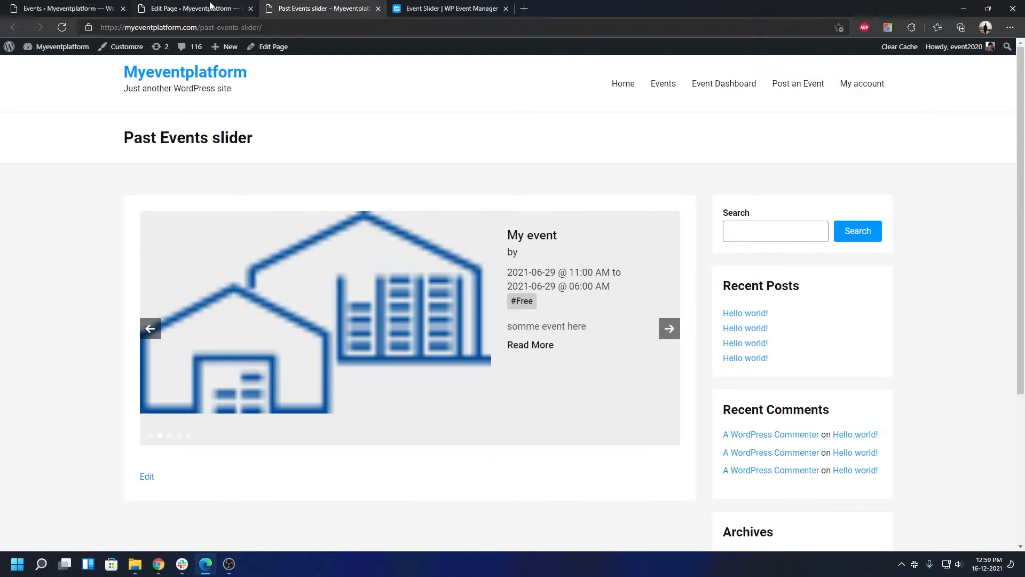
pyautogui.click(198, 8)
pyautogui.click(179, 259)
pyautogui.write('orderby')
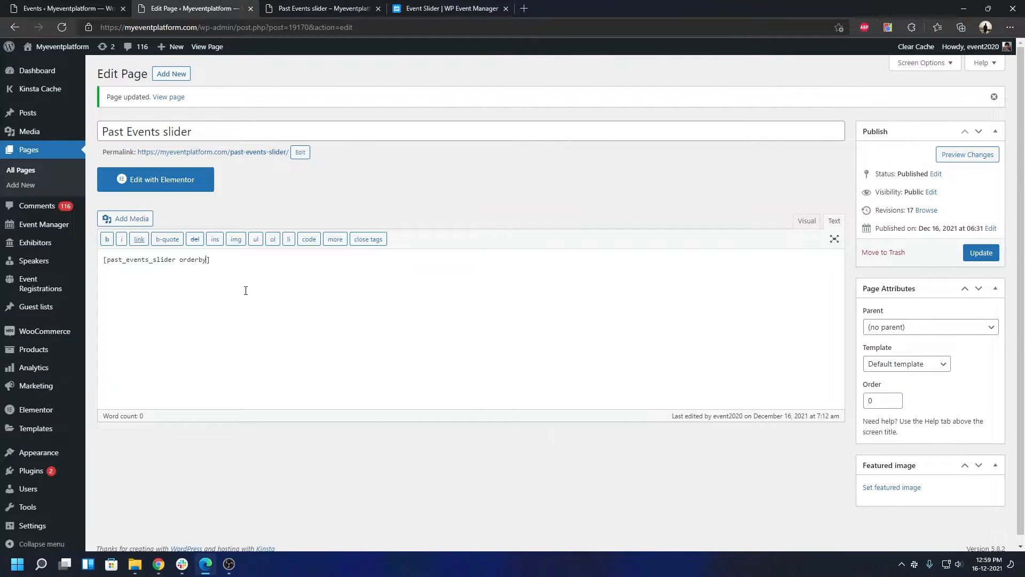
pyautogui.write("='title'")
pyautogui.click(981, 256)
# Reload the live Past Events slider page and step through its slides to check the ordering by title
pyautogui.click(416, 9)
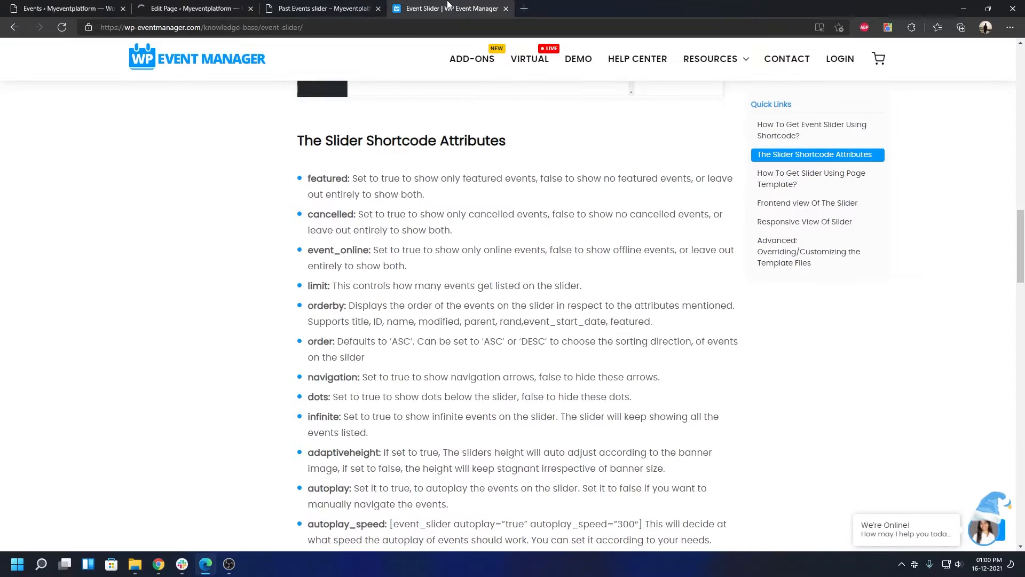
pyautogui.click(240, 9)
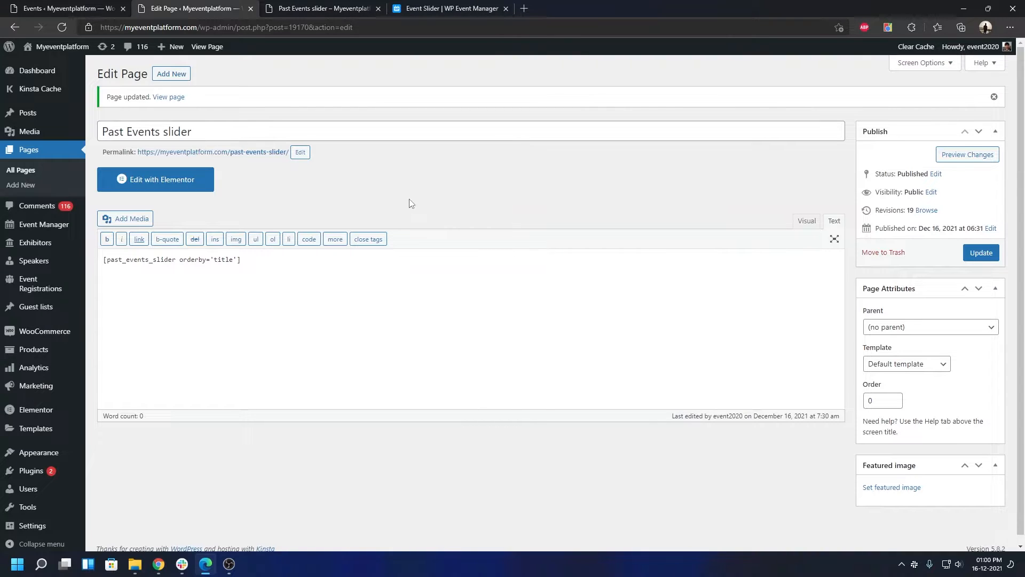
pyautogui.doubleClick(421, 130)
pyautogui.click(312, 8)
pyautogui.press('F5')
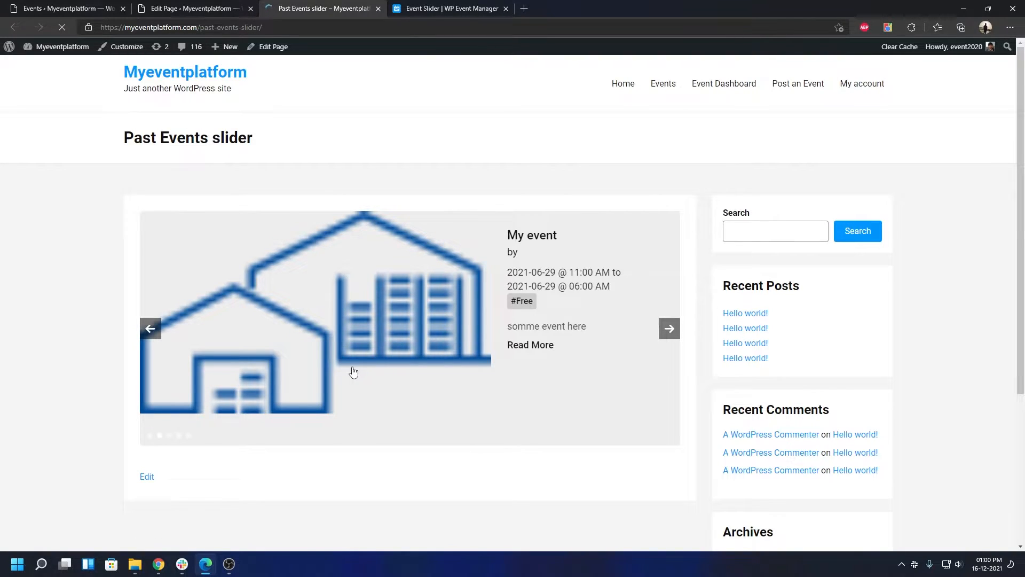
pyautogui.click(670, 328)
pyautogui.click(671, 329)
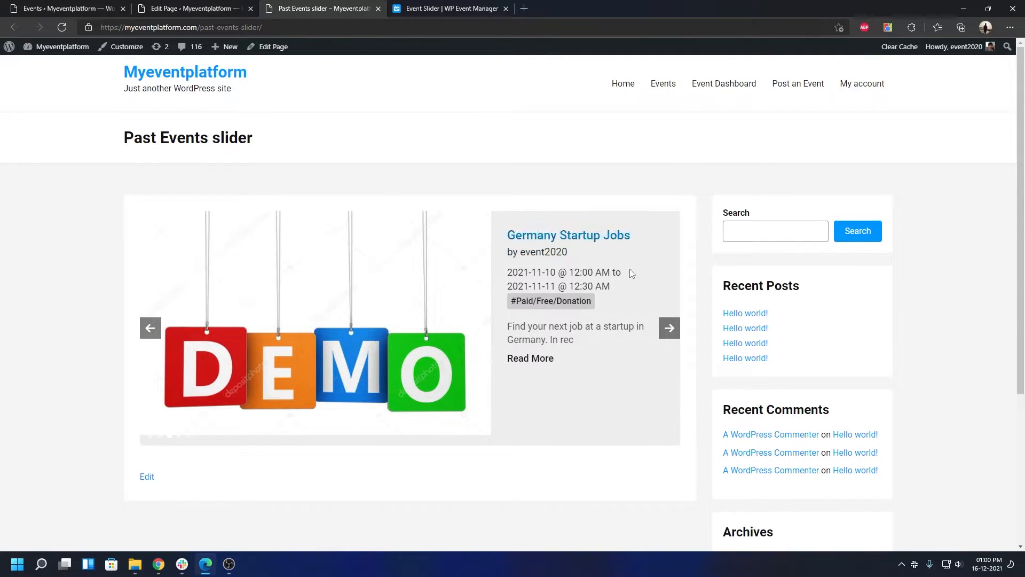
pyautogui.click(668, 329)
pyautogui.click(668, 329)
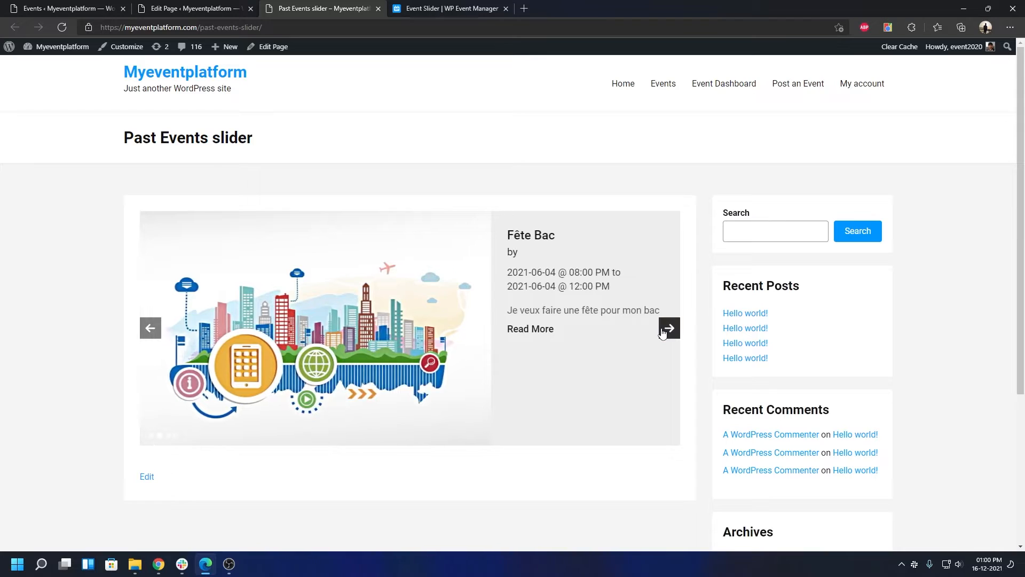
# Reload the live slider with orderby='ID' and step through its slides, using the events list as reference
pyautogui.click(437, 5)
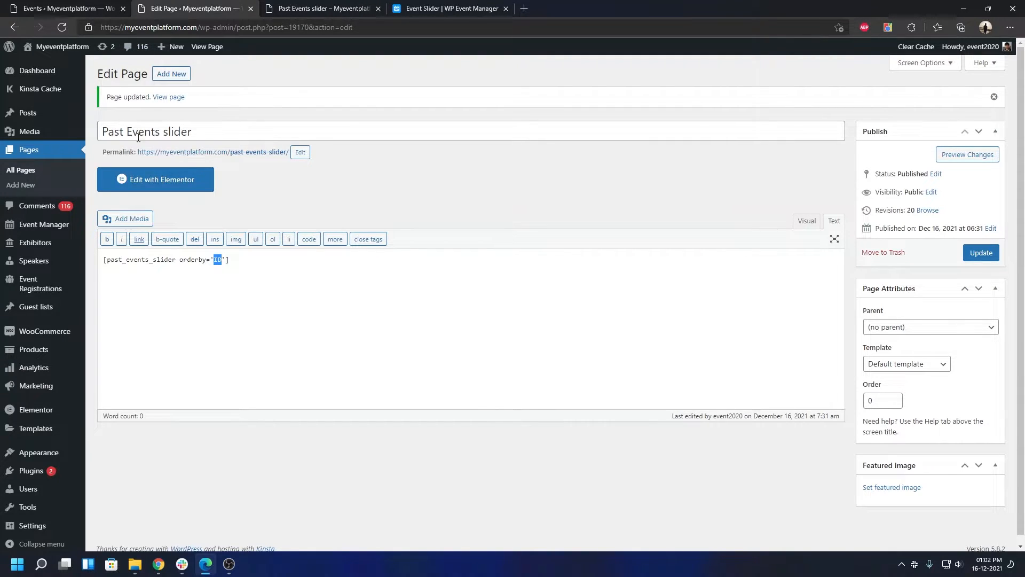
pyautogui.click(61, 7)
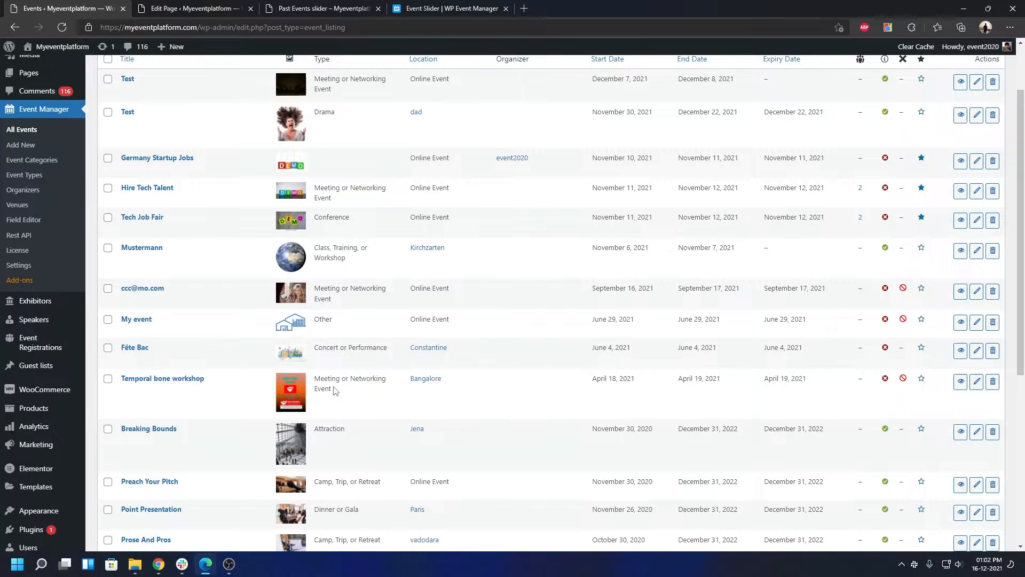
pyautogui.click(202, 7)
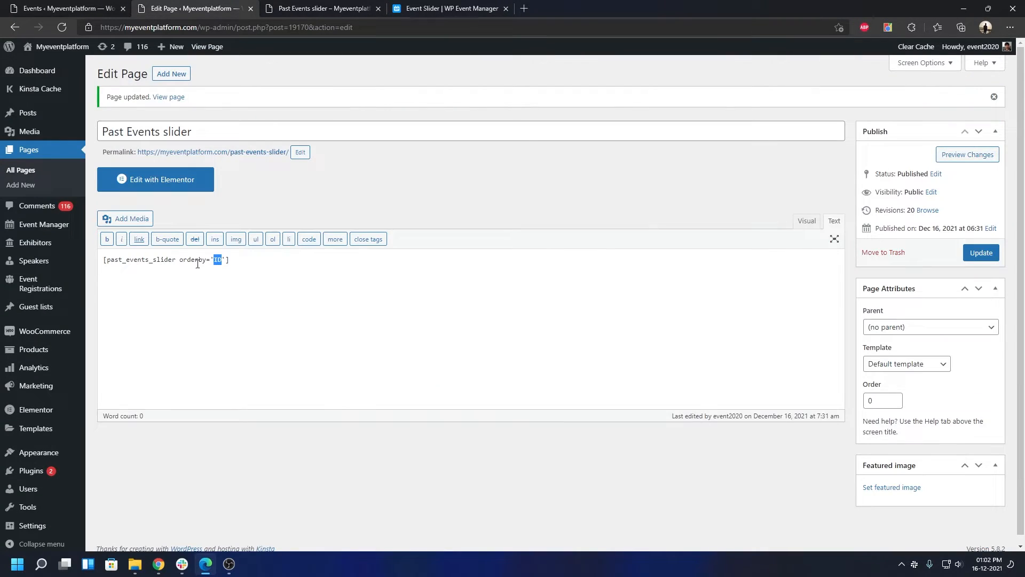
pyautogui.click(332, 8)
pyautogui.press('F5')
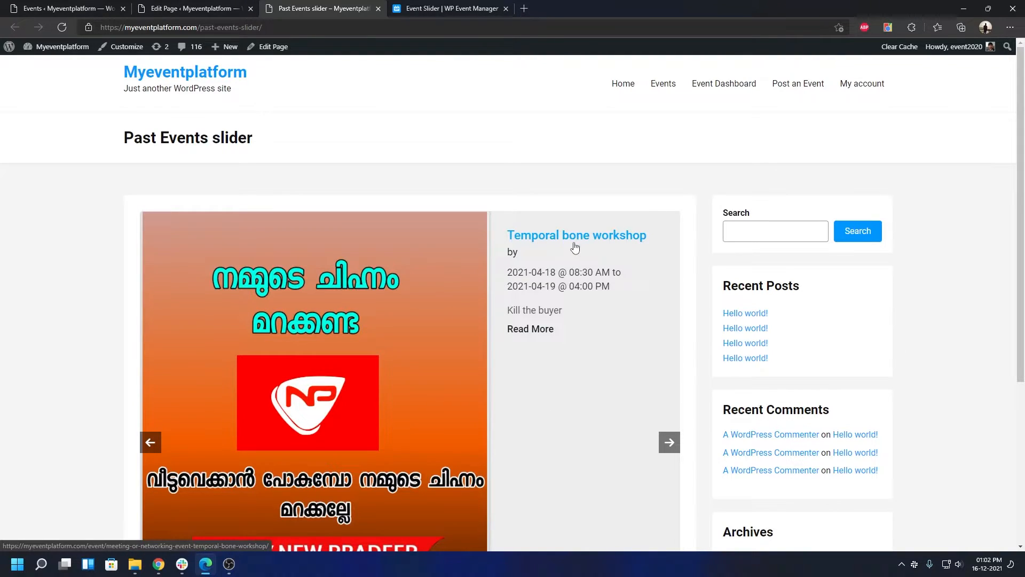
pyautogui.click(669, 443)
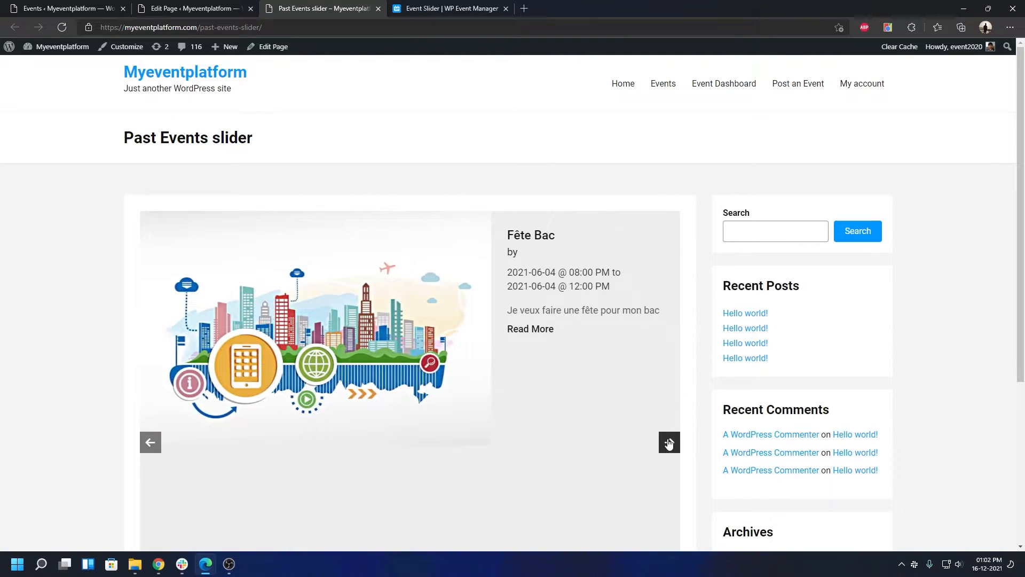
pyautogui.click(669, 443)
pyautogui.scroll(-2, 665, 441)
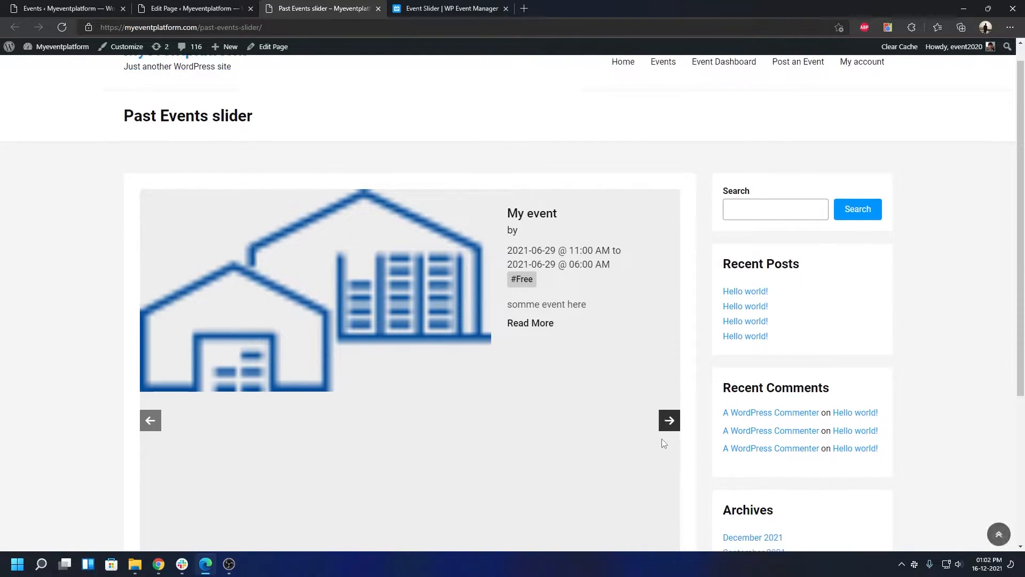
pyautogui.click(669, 365)
pyautogui.scroll(-3, 606, 390)
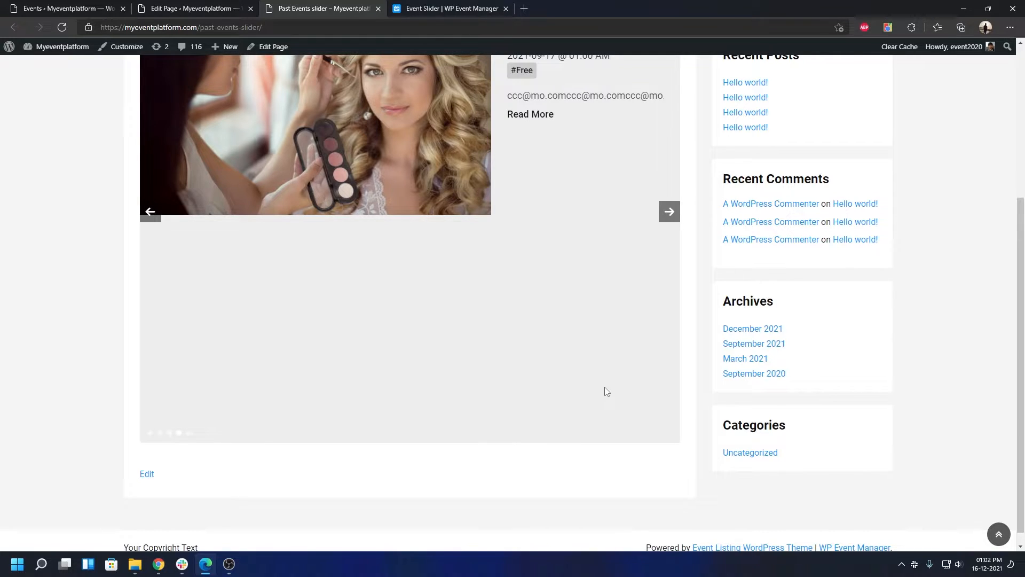
# Look up the past events' IDs in the admin events list to compare them with the slider order
pyautogui.hotkey('ctrl', 'Tab')
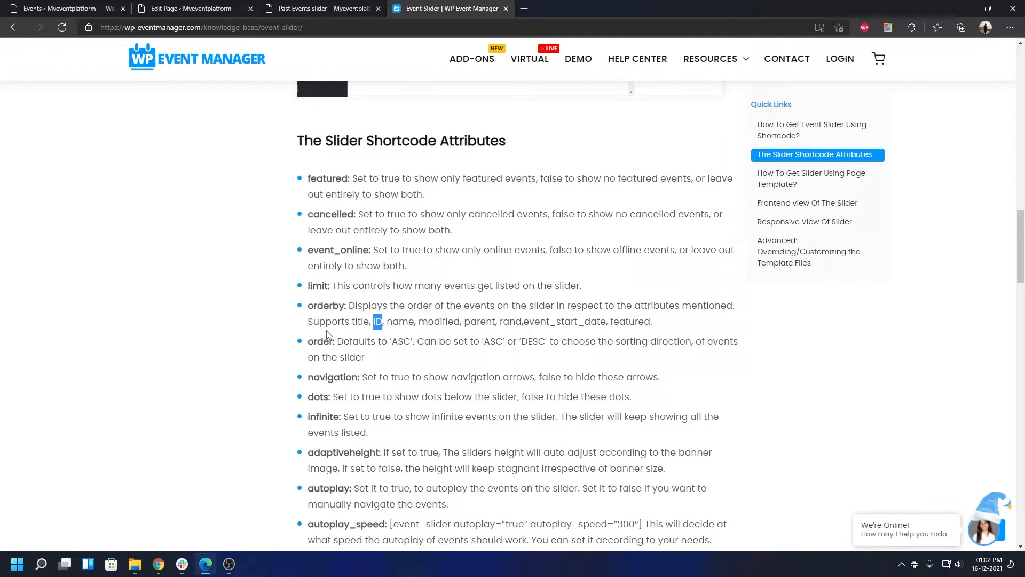
pyautogui.click(166, 8)
pyautogui.click(291, 8)
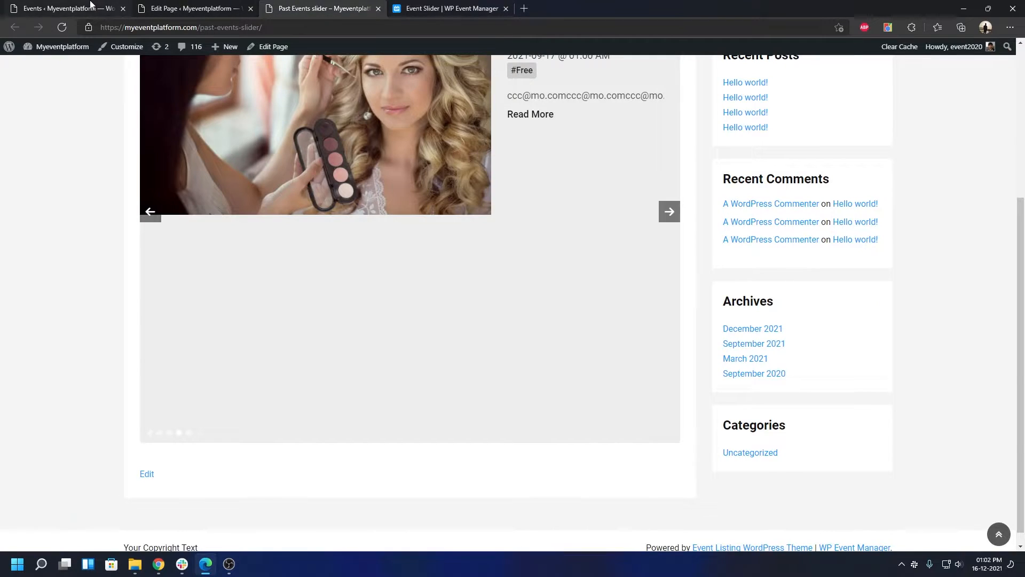
pyautogui.click(91, 7)
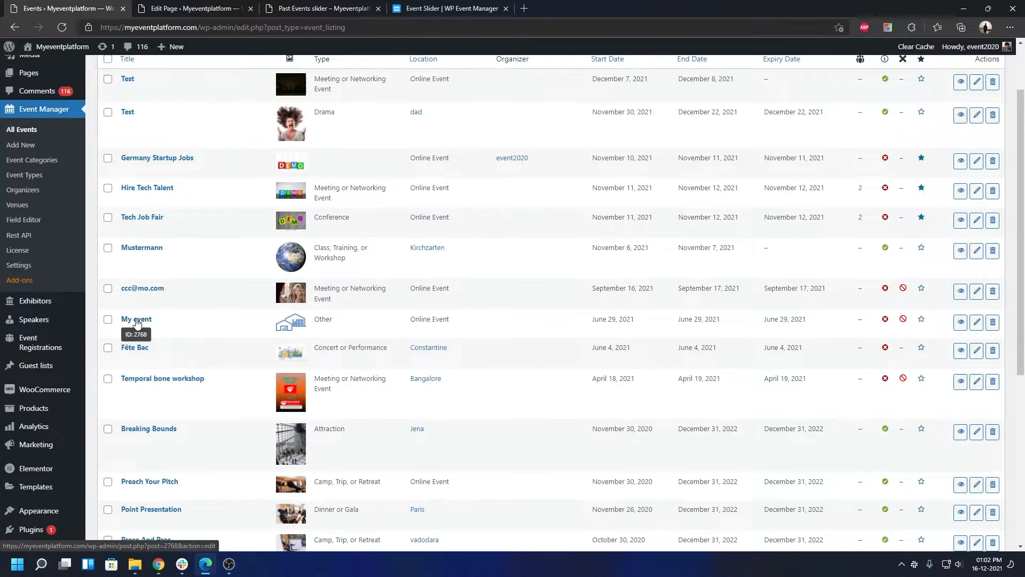
# Replace the shortcode's orderby value with 'modified' copied from the documentation and update the page
pyautogui.click(433, 7)
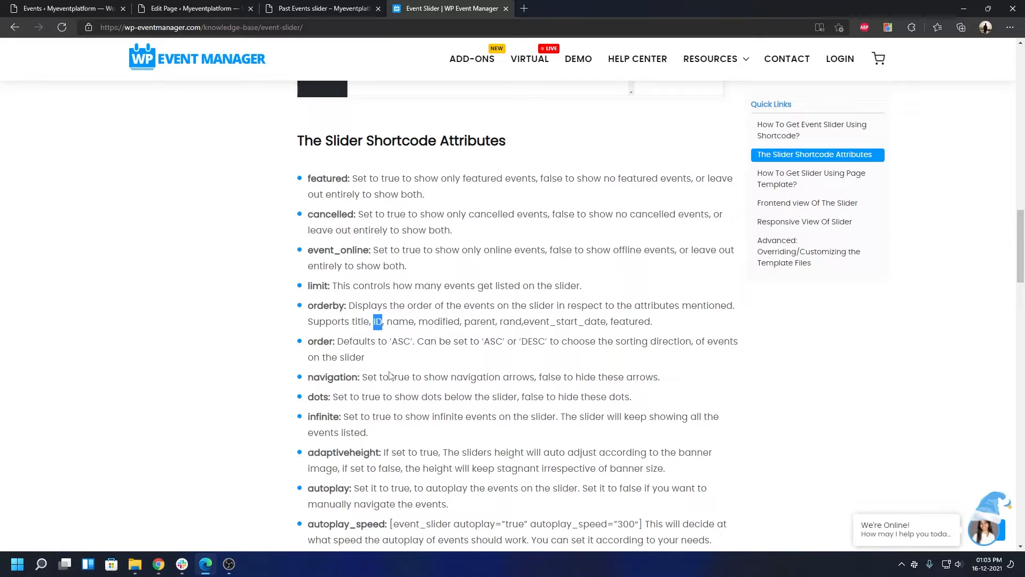
pyautogui.doubleClick(400, 321)
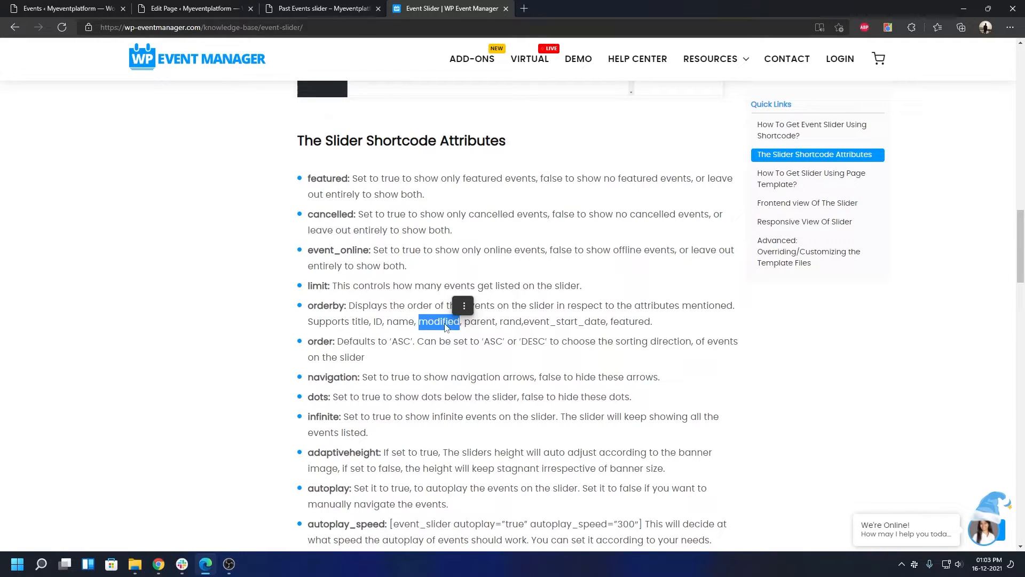
pyautogui.hotkey('ctrl', 'c')
pyautogui.click(235, 9)
pyautogui.doubleClick(222, 260)
pyautogui.hotkey('ctrl', 'v')
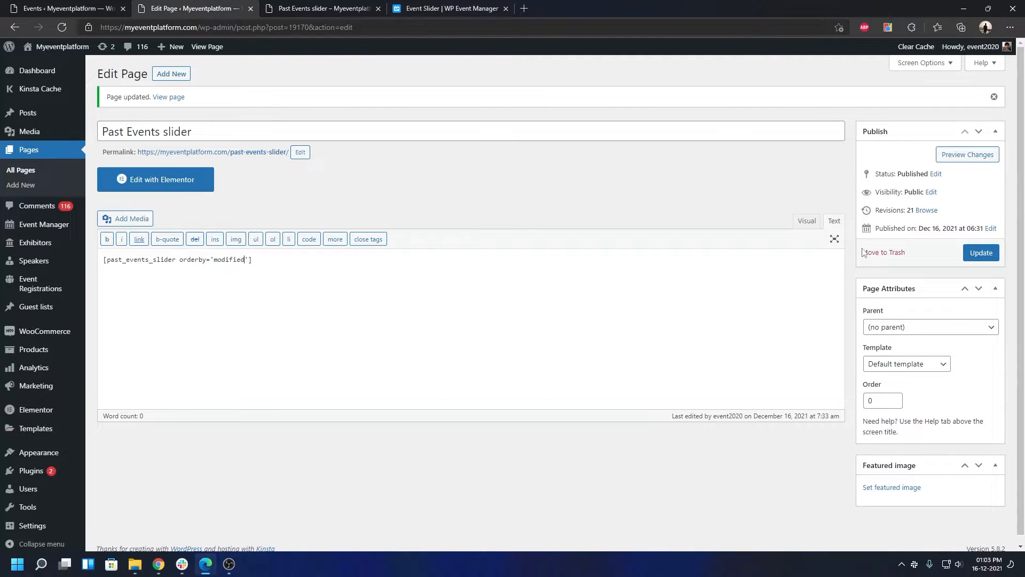
pyautogui.click(981, 253)
# Reload the live slider page and step through all slides to check the ordering by modified date
pyautogui.click(319, 6)
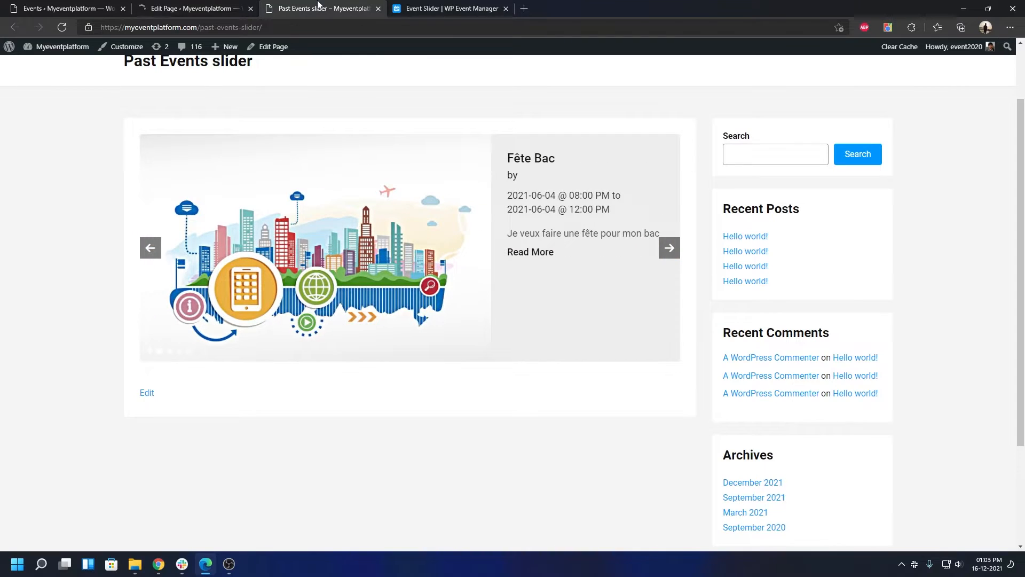
pyautogui.press('F5')
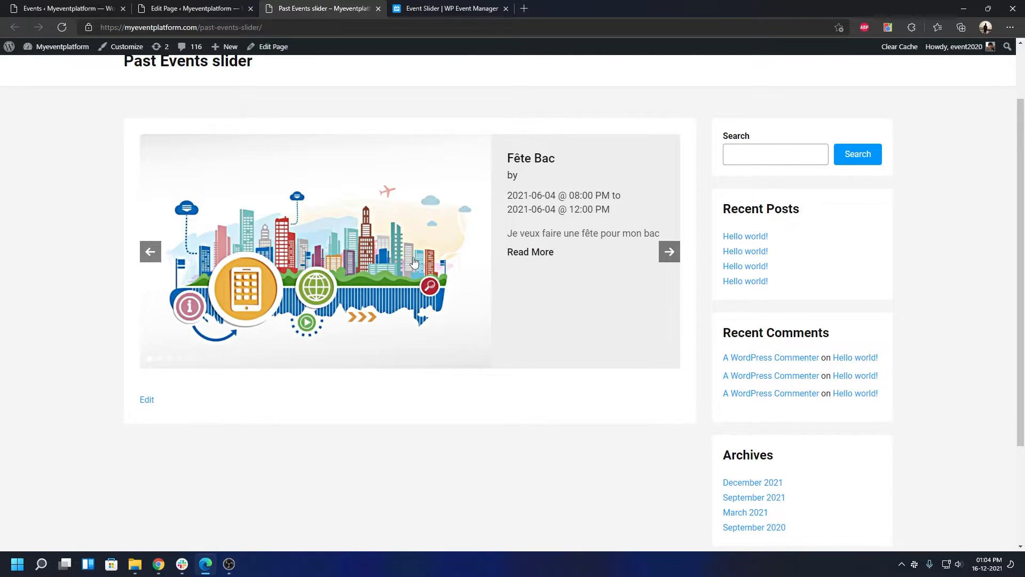
pyautogui.click(670, 253)
pyautogui.click(670, 252)
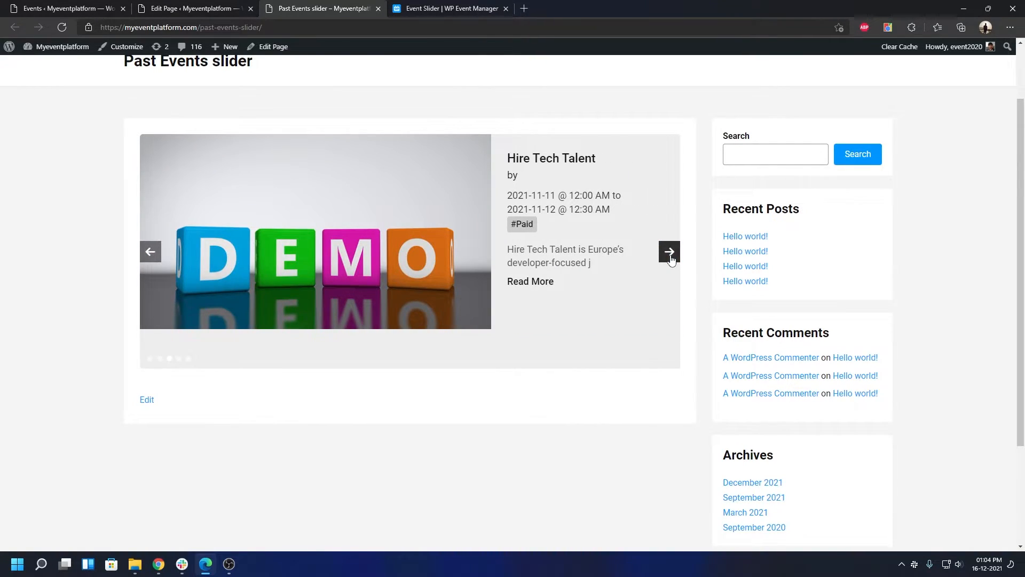
pyautogui.click(670, 259)
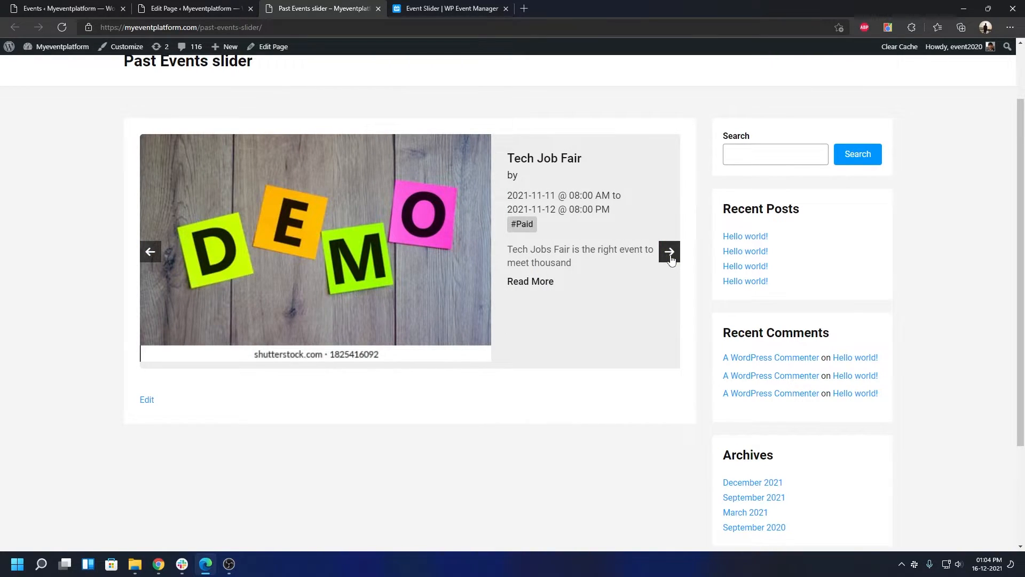
pyautogui.click(671, 259)
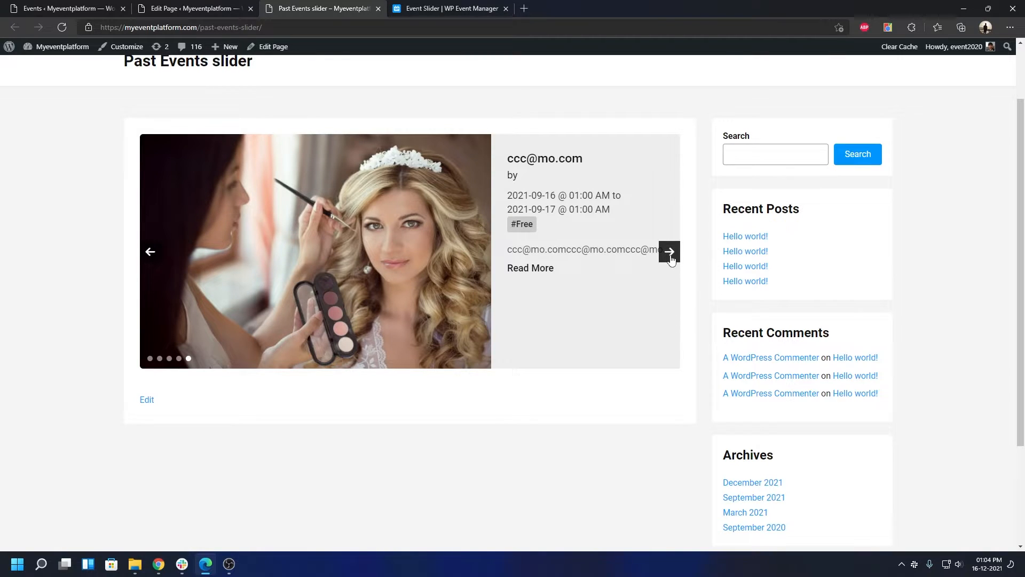
pyautogui.click(670, 259)
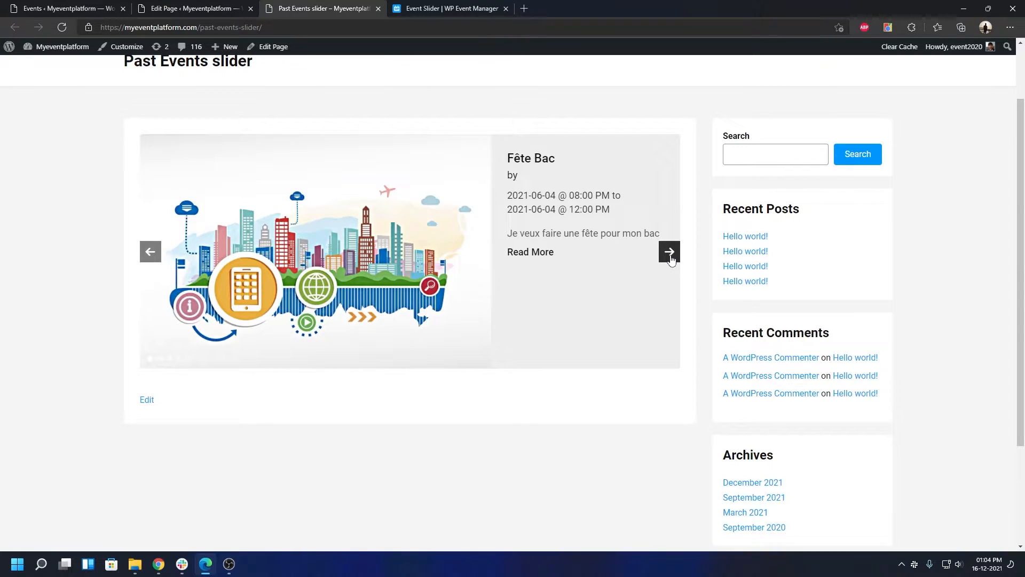
pyautogui.click(670, 258)
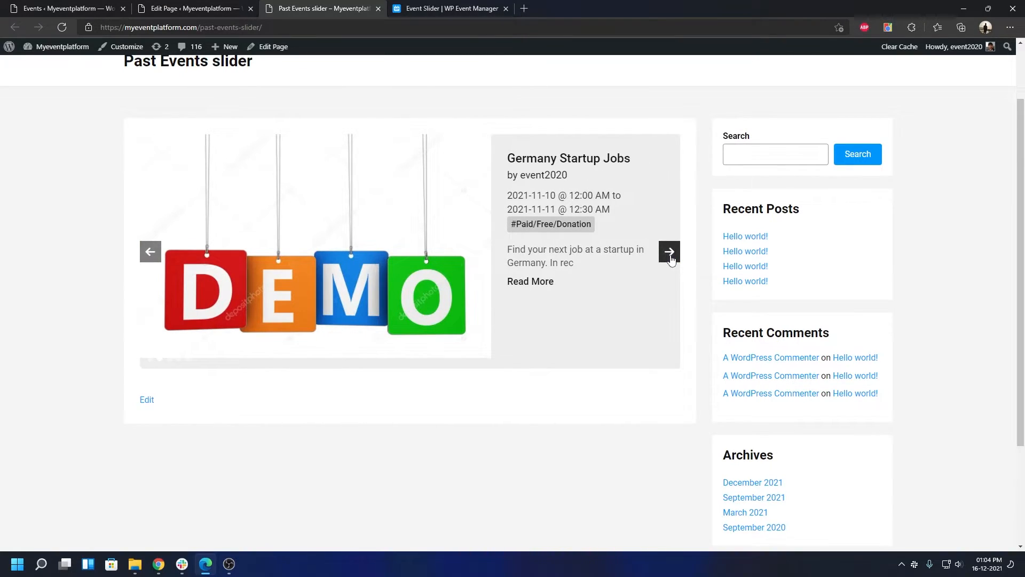
pyautogui.click(671, 258)
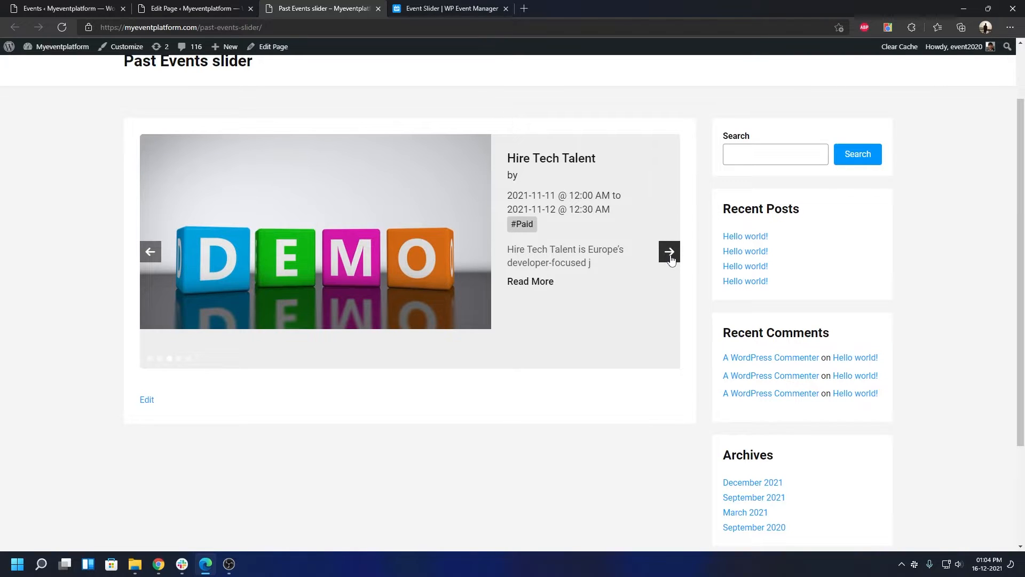
pyautogui.click(671, 258)
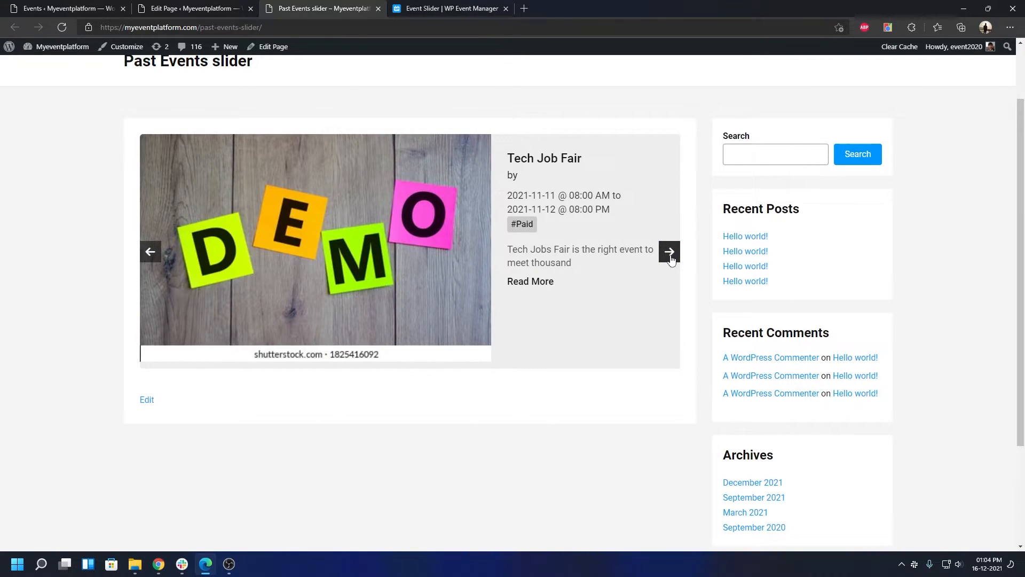
# Review the 'parent' value among the supported orderby options in the Event Slider documentation
pyautogui.click(409, 7)
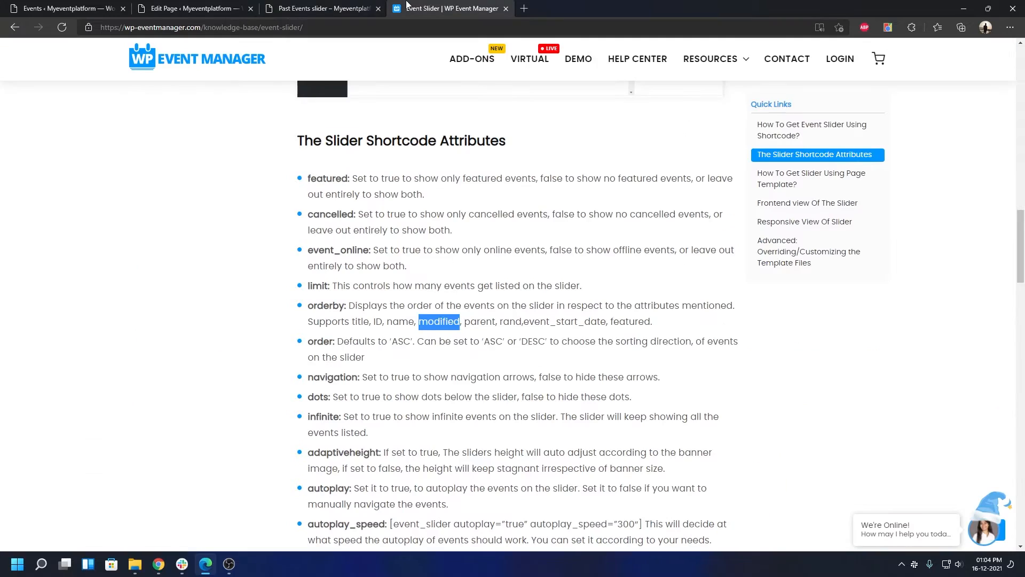
pyautogui.doubleClick(479, 324)
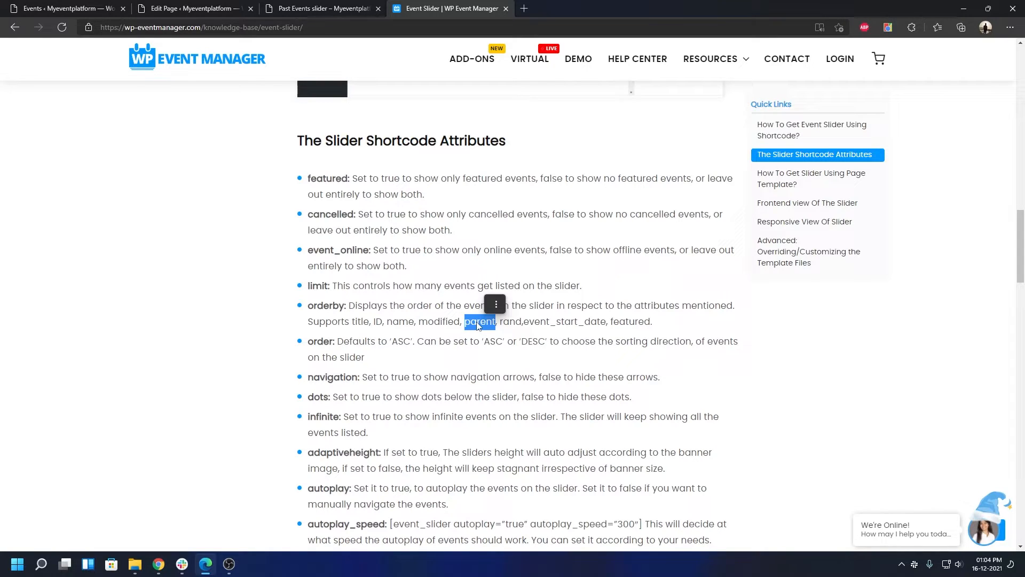
pyautogui.click(329, 5)
pyautogui.click(472, 6)
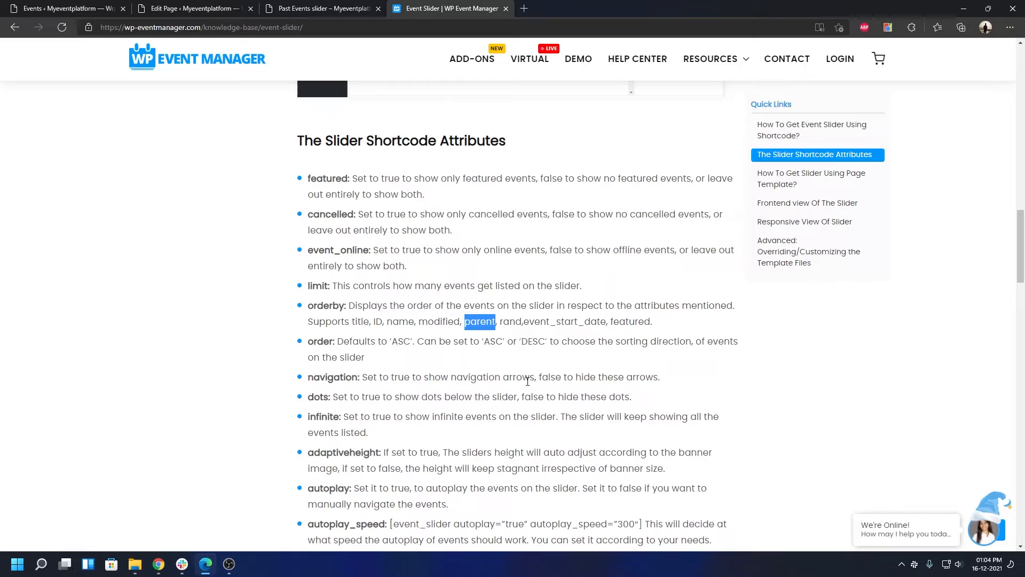
# Replace the shortcode's orderby value with 'rand' copied from the documentation and update the page
pyautogui.doubleClick(515, 322)
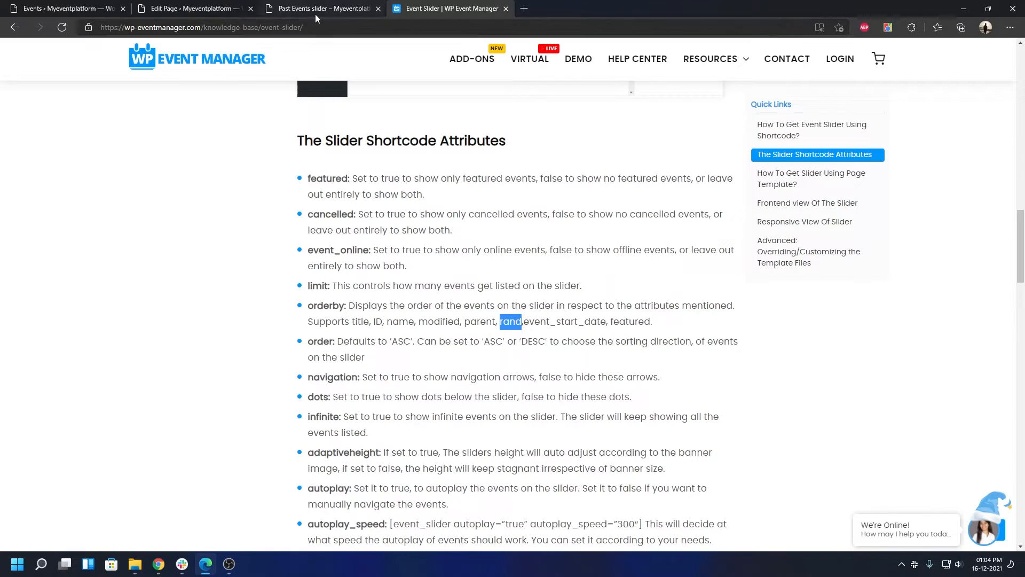
pyautogui.click(328, 8)
pyautogui.click(201, 8)
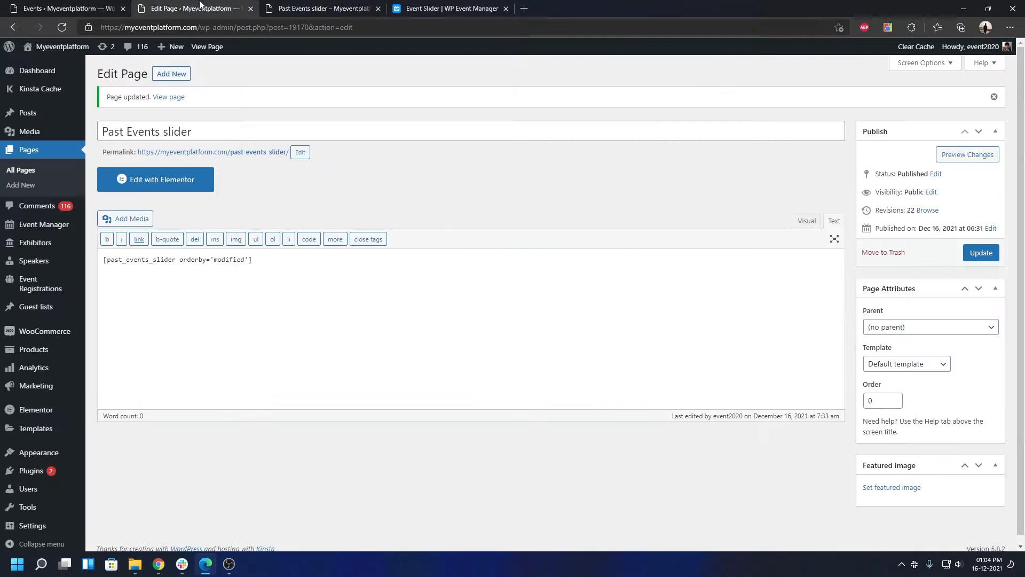
pyautogui.doubleClick(236, 260)
pyautogui.hotkey('ctrl', 'v')
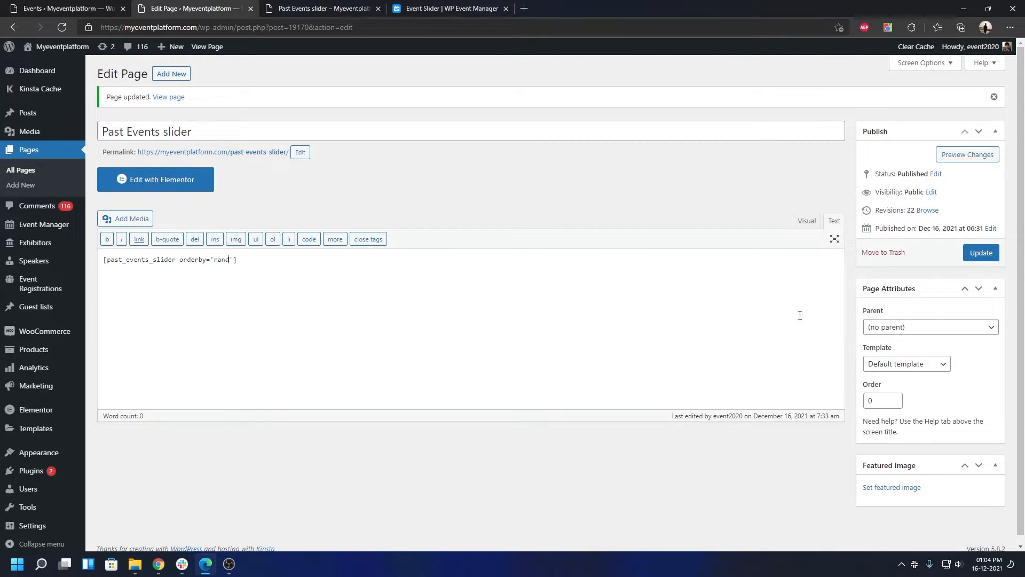
pyautogui.click(978, 254)
# Reload the live slider page twice to check the random order of the slides
pyautogui.click(301, 8)
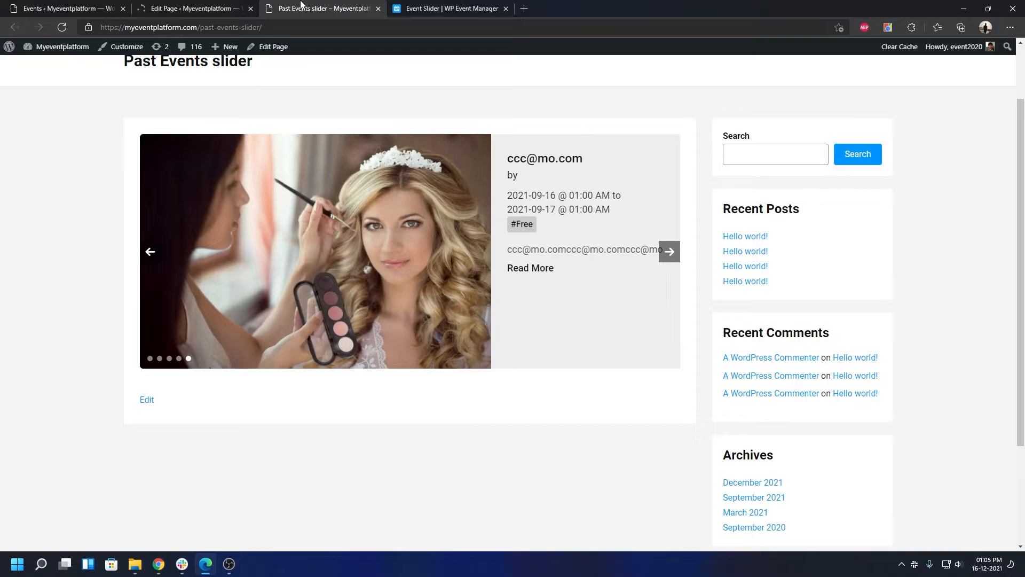
pyautogui.press('F5')
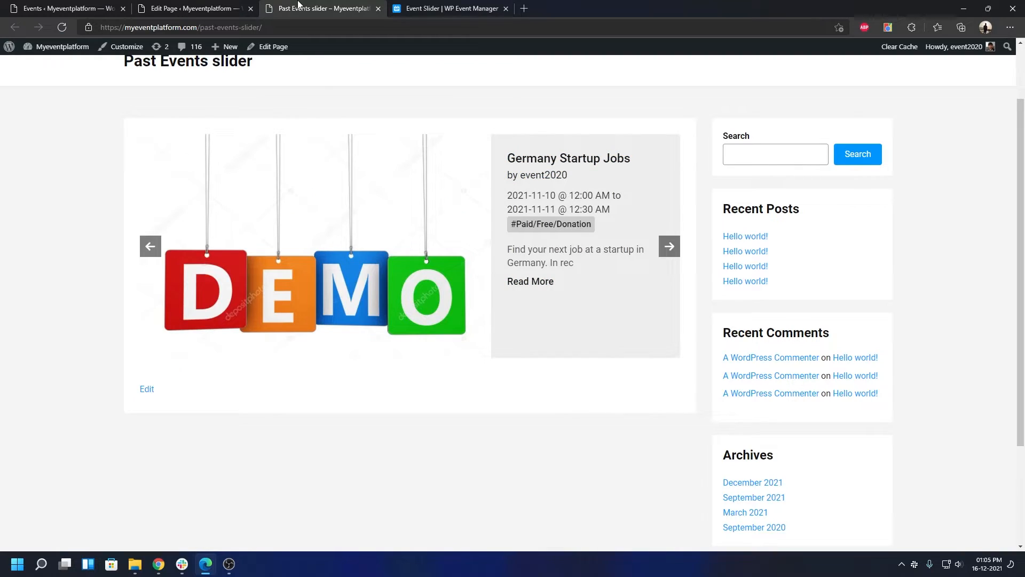
pyautogui.press('F5')
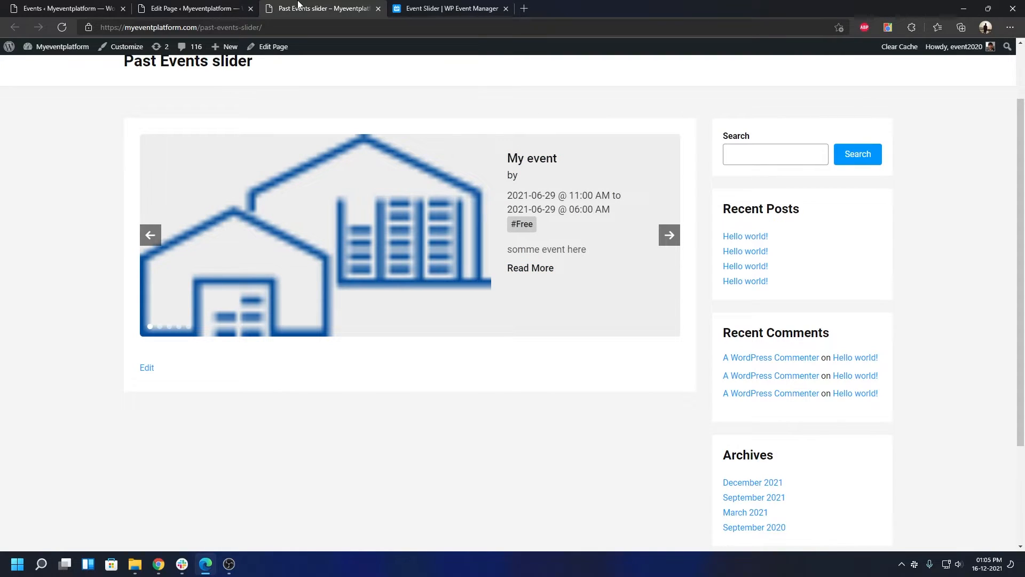
# Replace the shortcode's orderby value with 'event_start_date' copied from the documentation and update the page
pyautogui.click(426, 7)
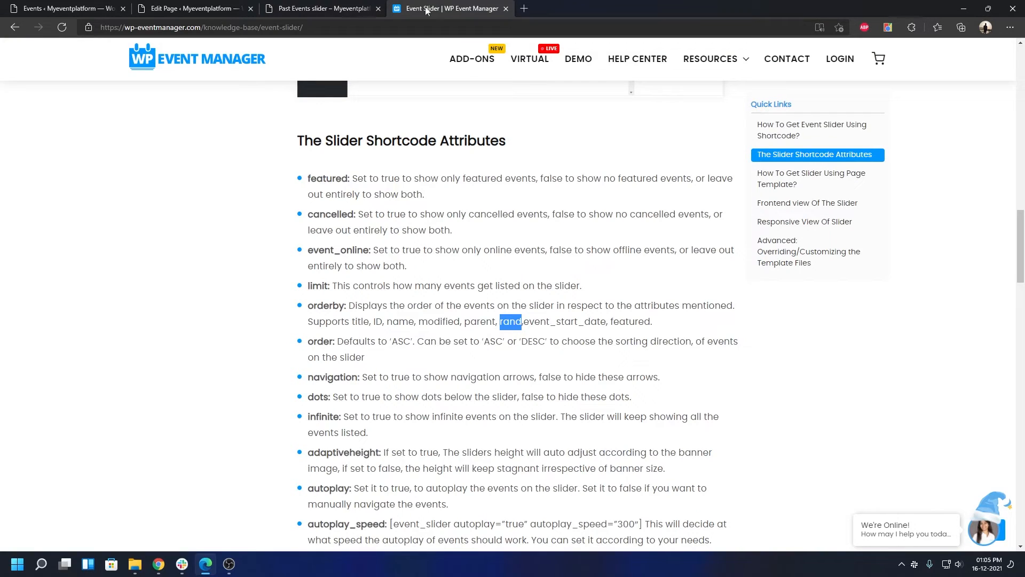
pyautogui.doubleClick(555, 318)
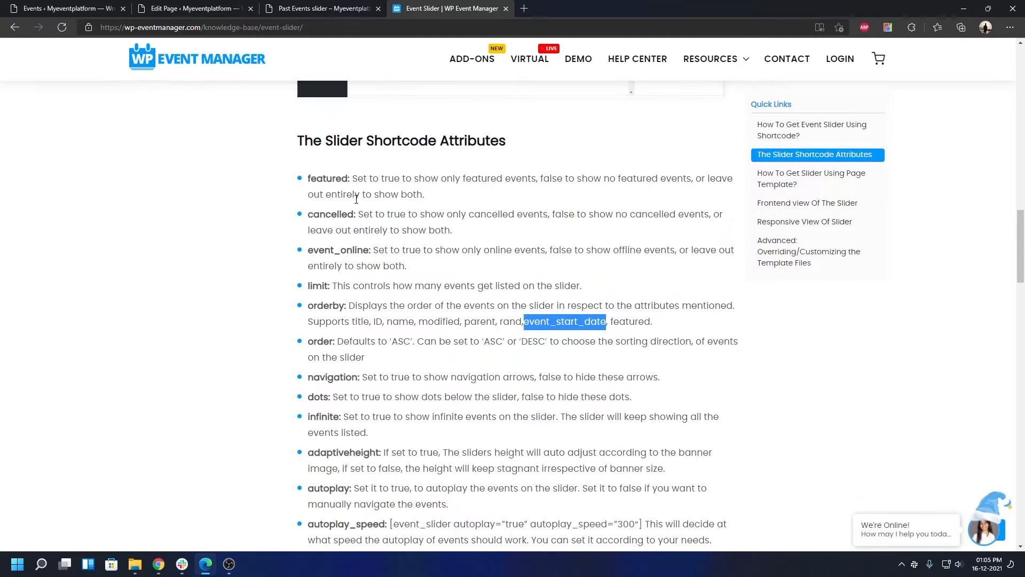
pyautogui.click(247, 14)
pyautogui.doubleClick(221, 259)
pyautogui.hotkey('ctrl', 'v')
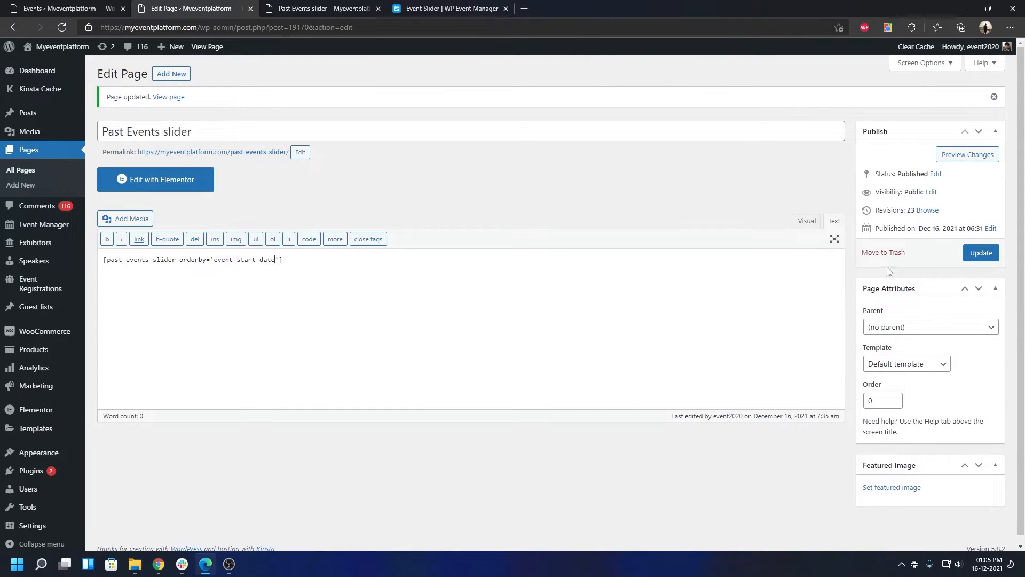
pyautogui.click(981, 253)
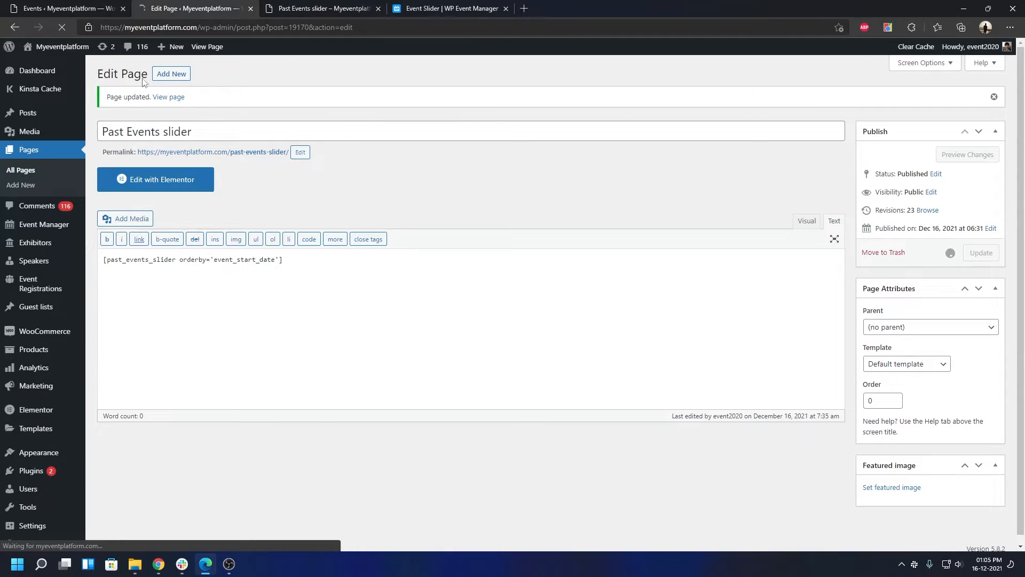
# Check the start dates in the admin events list against the slide order on the reloaded live slider
pyautogui.click(44, 224)
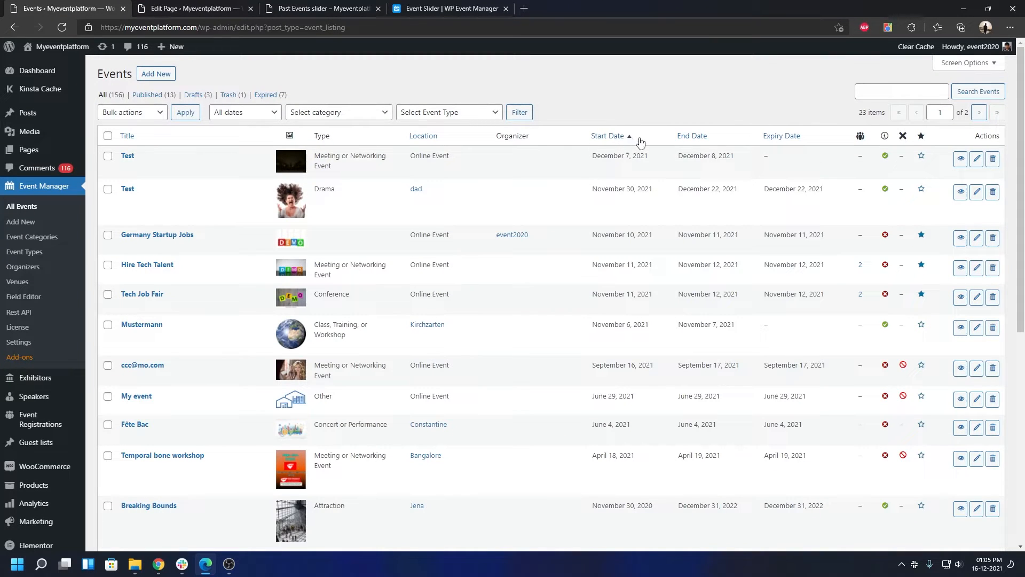
pyautogui.click(299, 8)
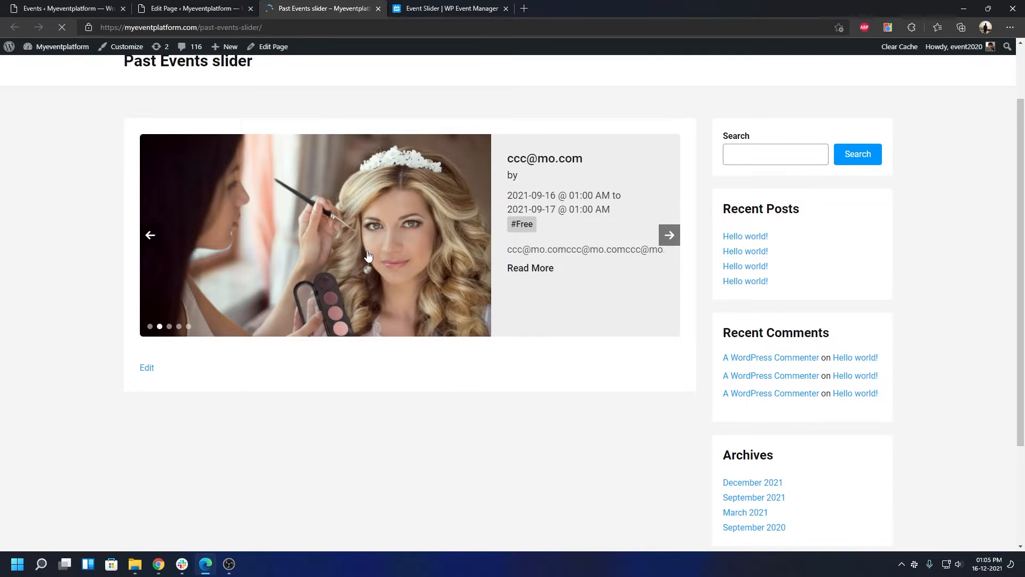
pyautogui.scroll(-3, 366, 284)
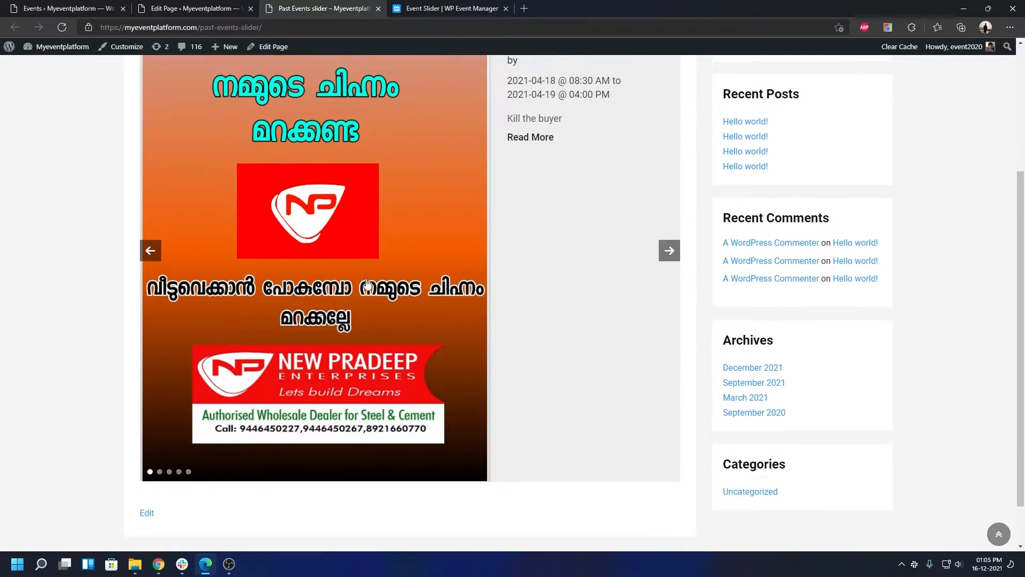
pyautogui.scroll(3, 368, 283)
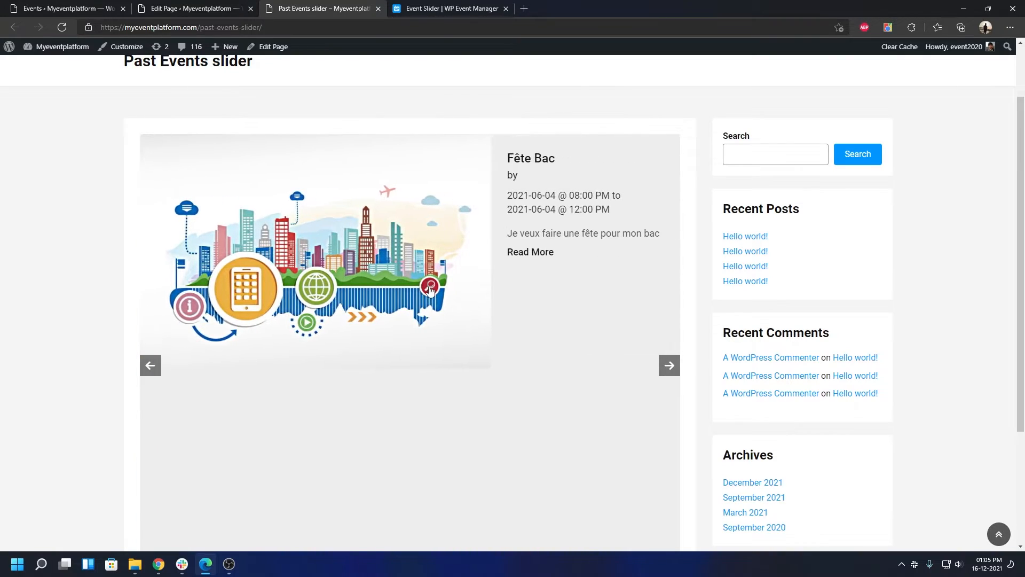
pyautogui.click(153, 374)
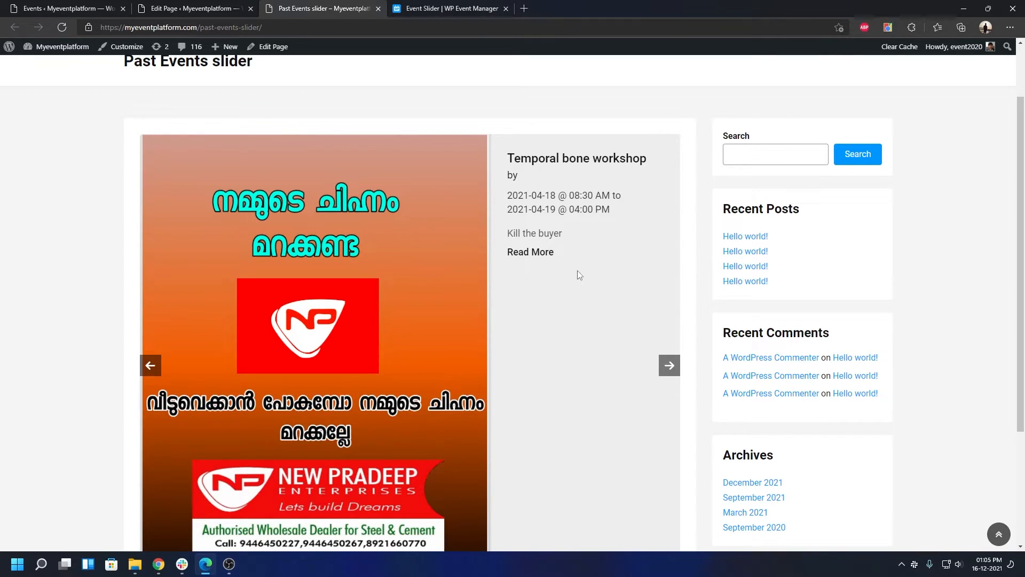
pyautogui.click(668, 366)
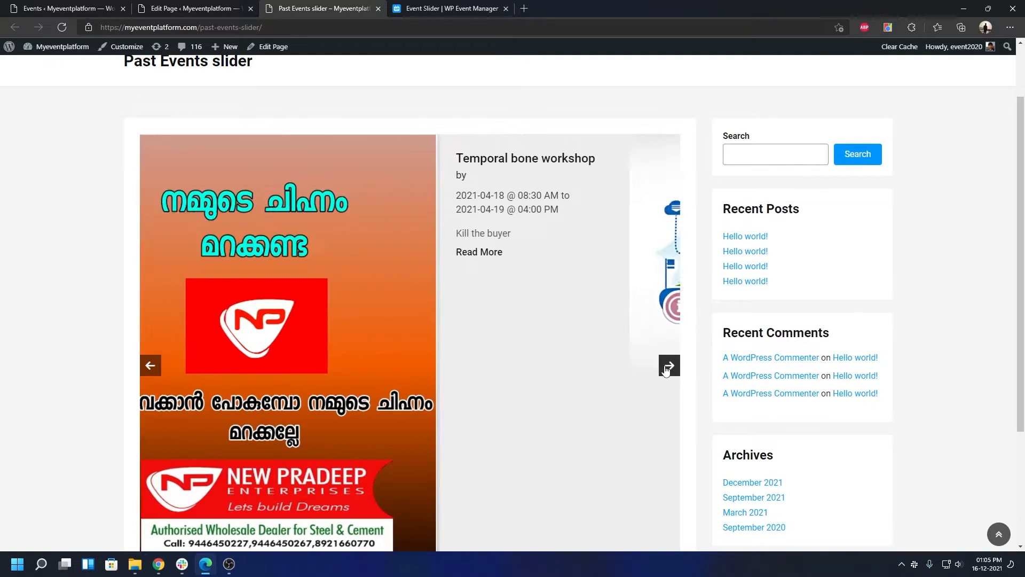
pyautogui.click(666, 369)
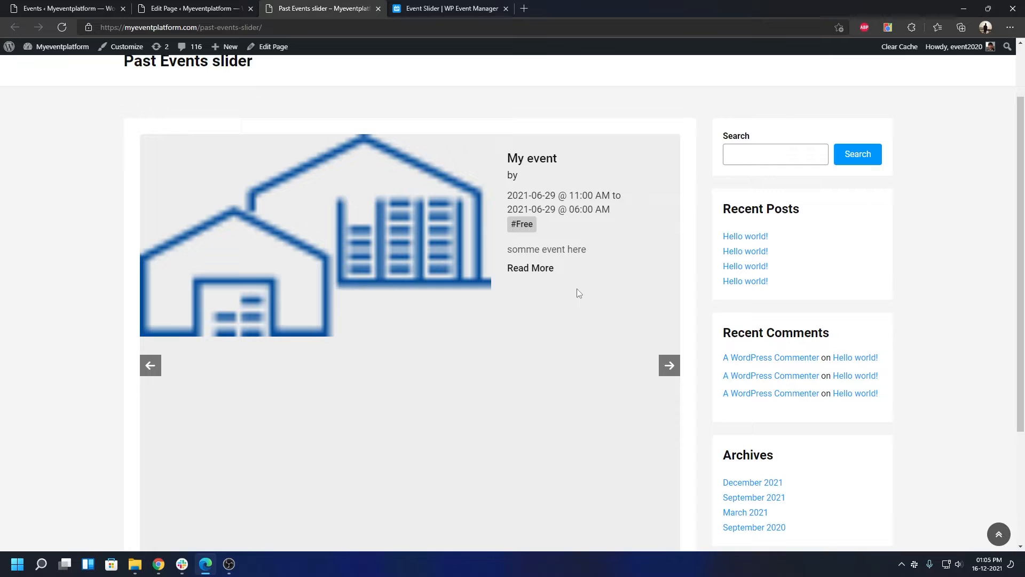
pyautogui.hotkey('ctrl', 'Tab')
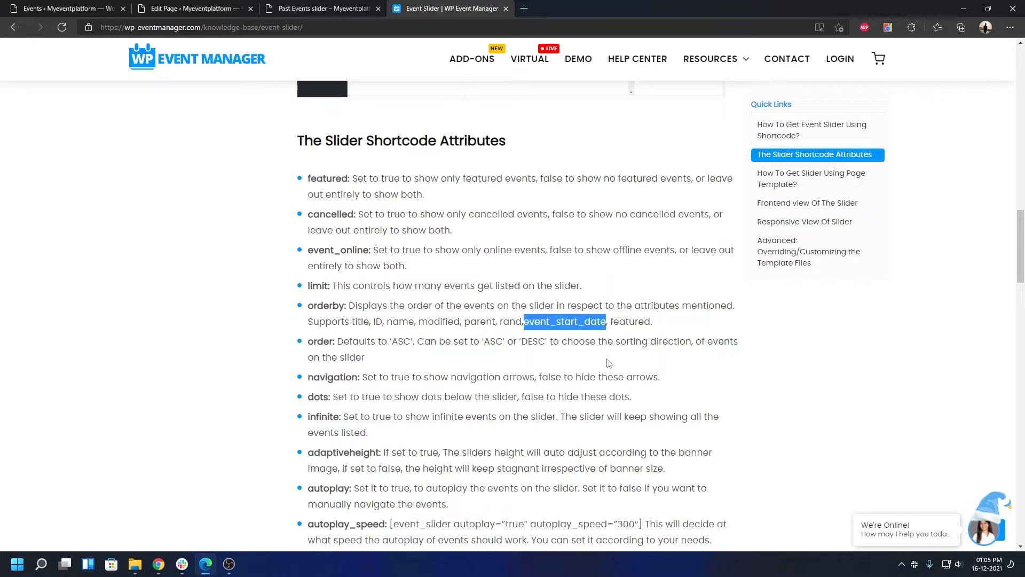
pyautogui.doubleClick(630, 321)
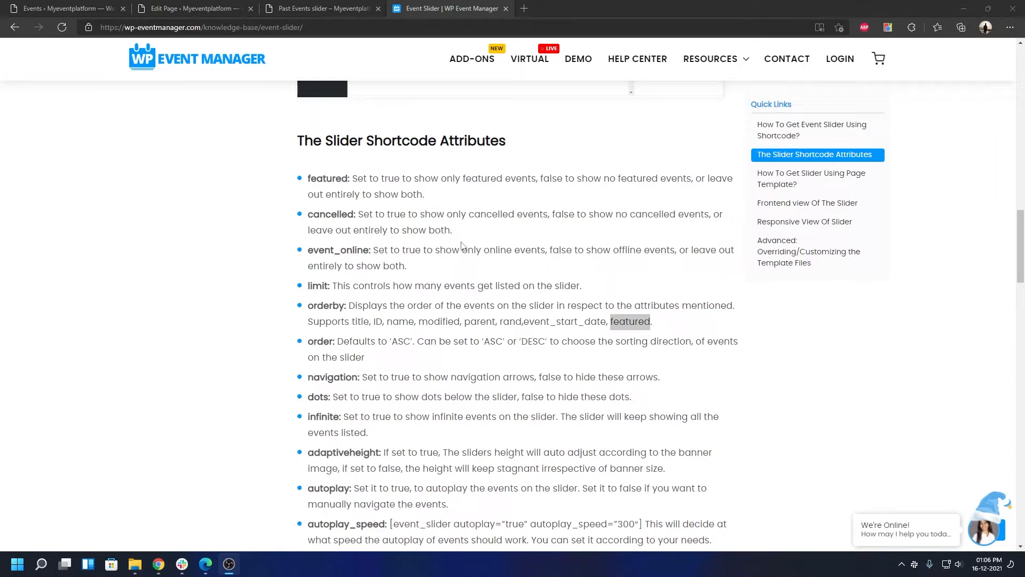
pyautogui.click(231, 8)
pyautogui.doubleClick(247, 262)
pyautogui.click(248, 261)
# Replace the shortcode's orderby value with 'featured' copied from the documentation and update the page
pyautogui.click(424, 10)
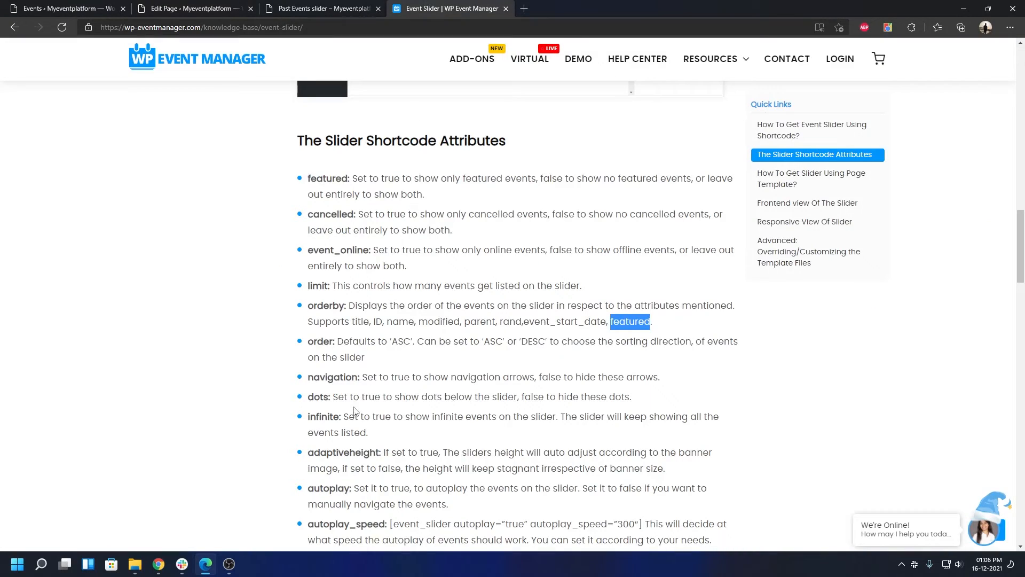
pyautogui.tripleClick(636, 324)
pyautogui.click(632, 321)
pyautogui.doubleClick(632, 321)
pyautogui.hotkey('ctrl', 'c')
pyautogui.click(200, 9)
pyautogui.doubleClick(259, 262)
pyautogui.hotkey('ctrl', 'v')
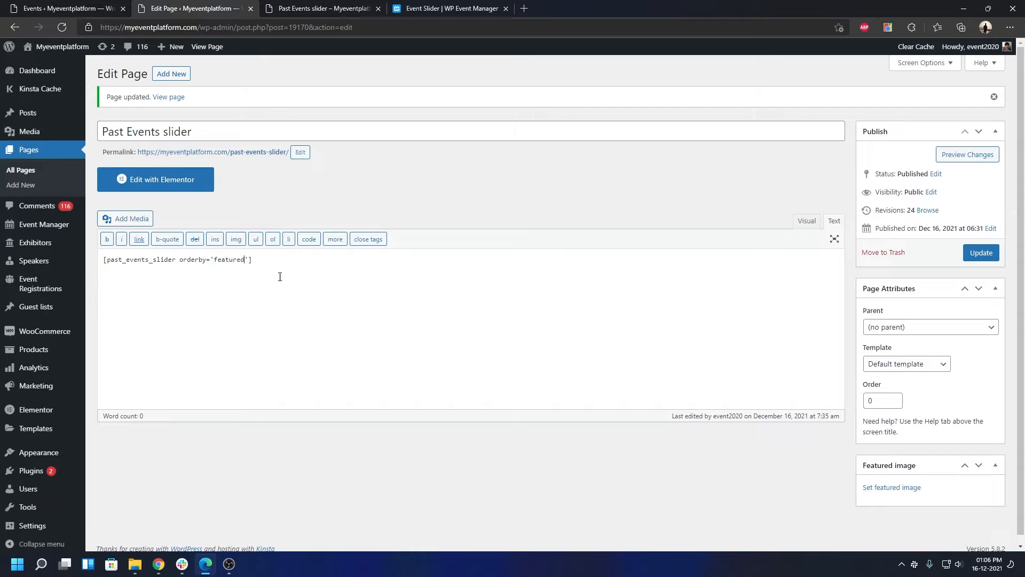
pyautogui.click(981, 252)
# Compare the featured events in the admin events list with the live slider's order, stepping through all its slides
pyautogui.click(82, 4)
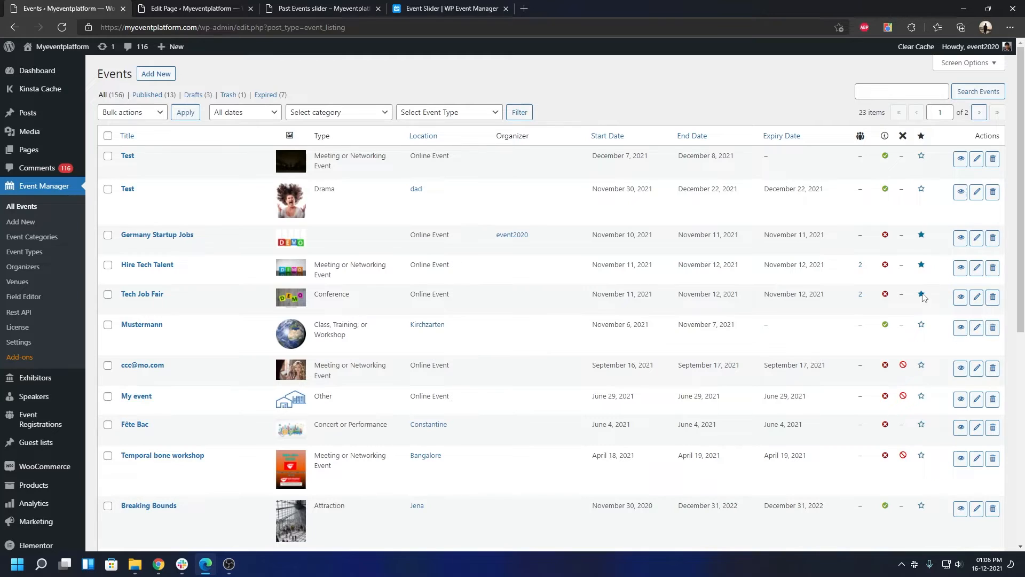
pyautogui.click(194, 5)
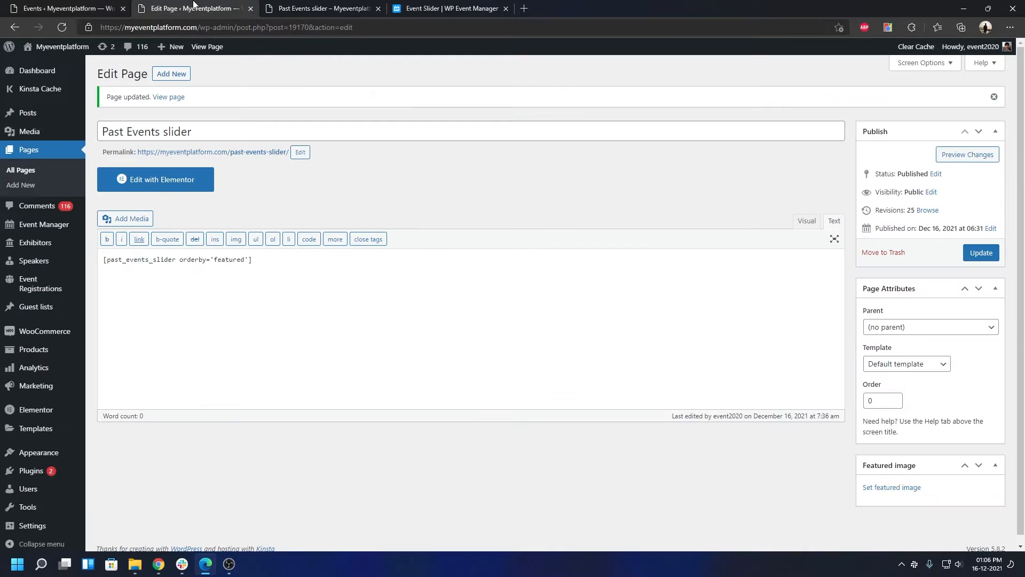
pyautogui.click(330, 8)
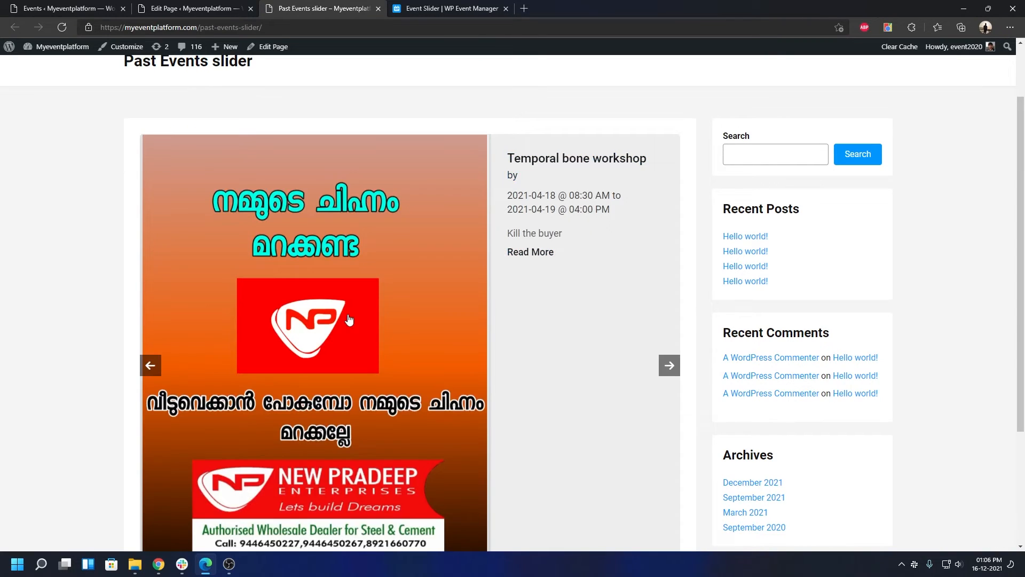
pyautogui.click(671, 367)
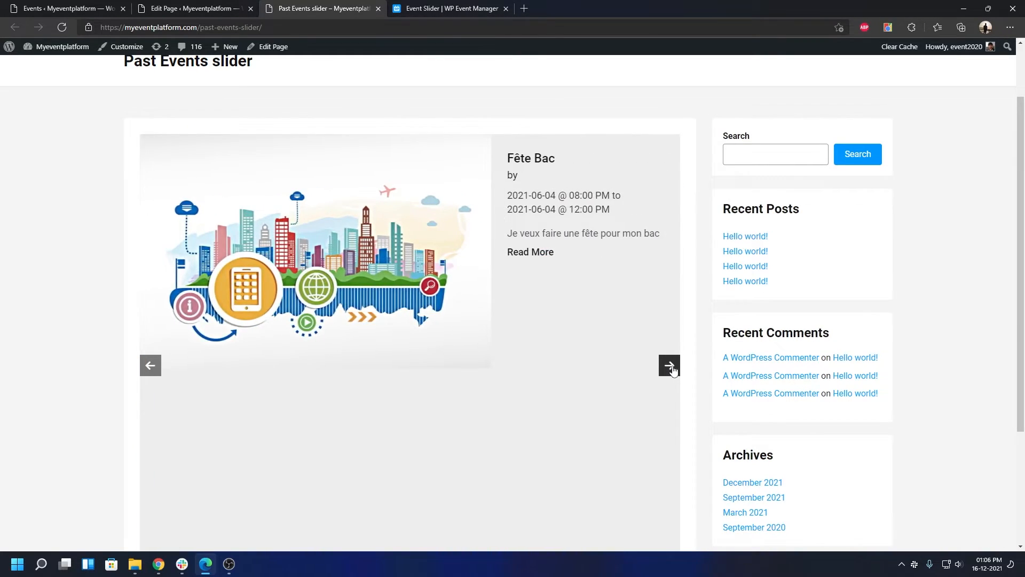
pyautogui.click(671, 368)
pyautogui.click(671, 367)
pyautogui.click(671, 367)
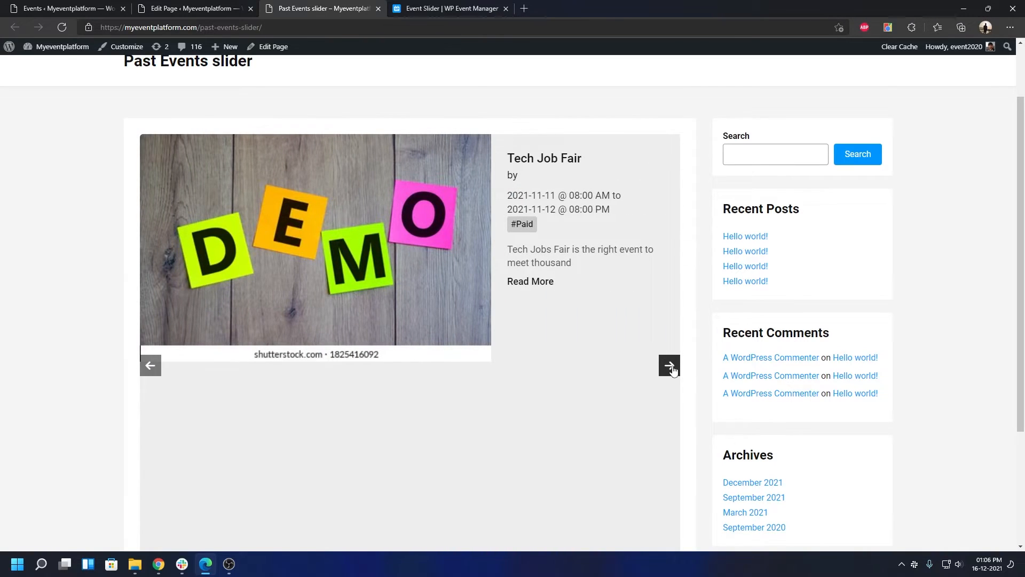
pyautogui.click(671, 367)
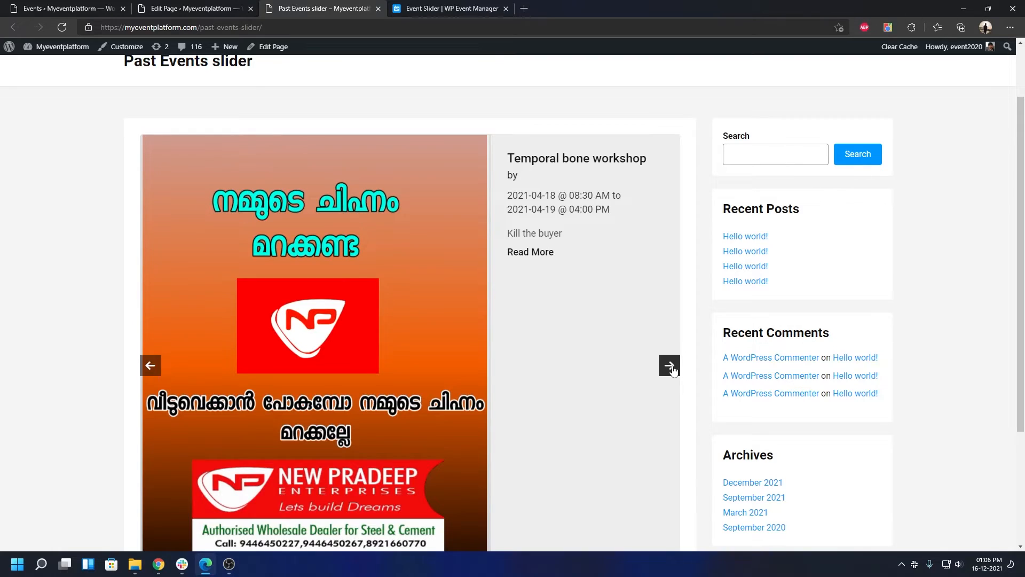
pyautogui.click(672, 368)
# Review the orderby values in the documentation: title, ID, name, modified, parent, rand, event_start_date and featured
pyautogui.click(483, 7)
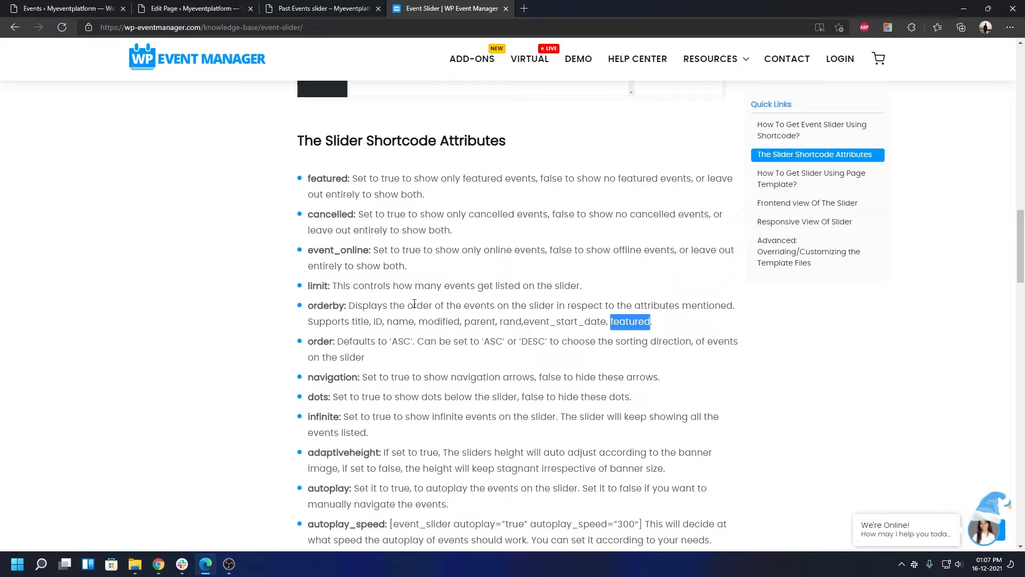
pyautogui.doubleClick(439, 322)
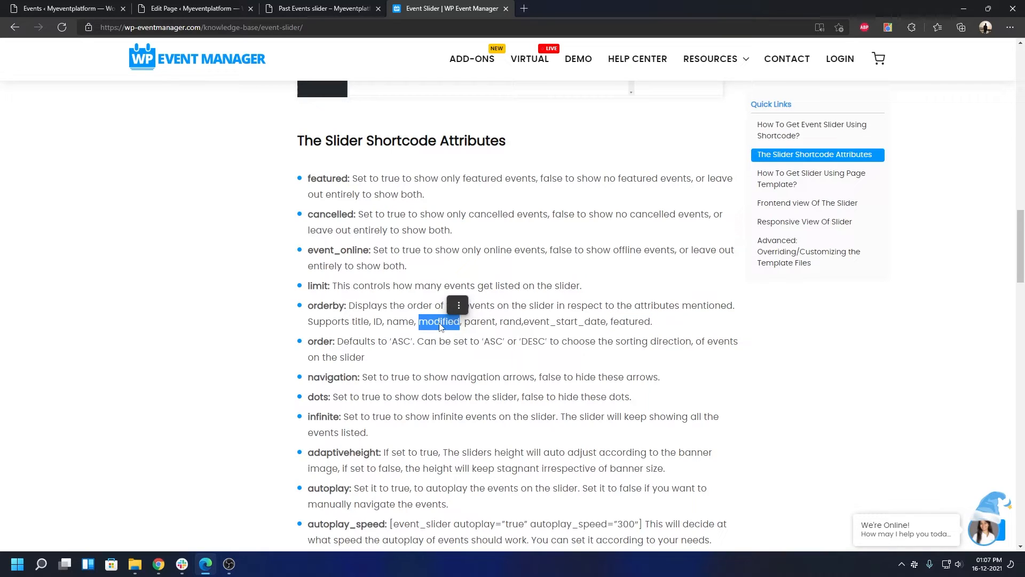
pyautogui.click(325, 340)
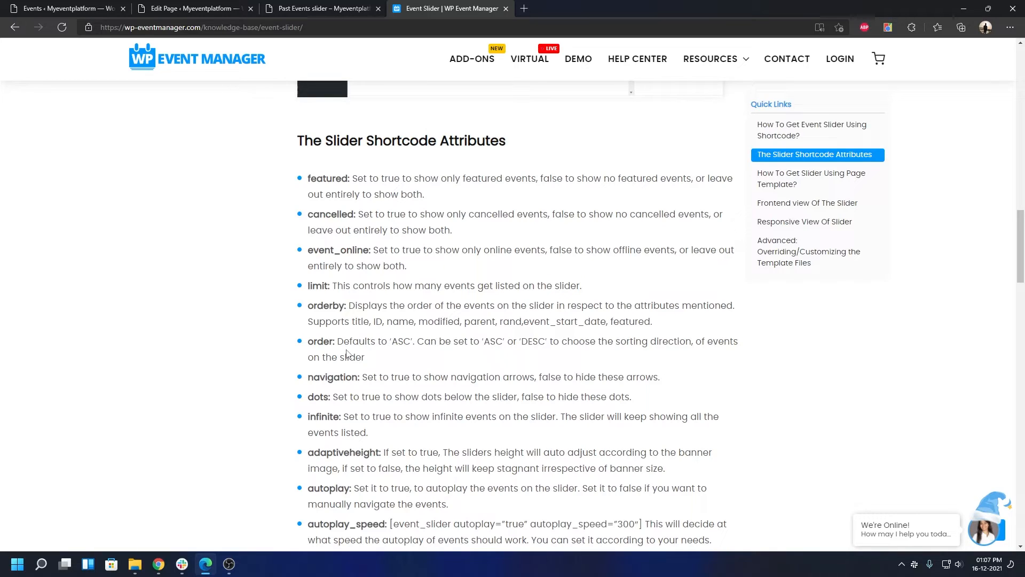
pyautogui.doubleClick(360, 323)
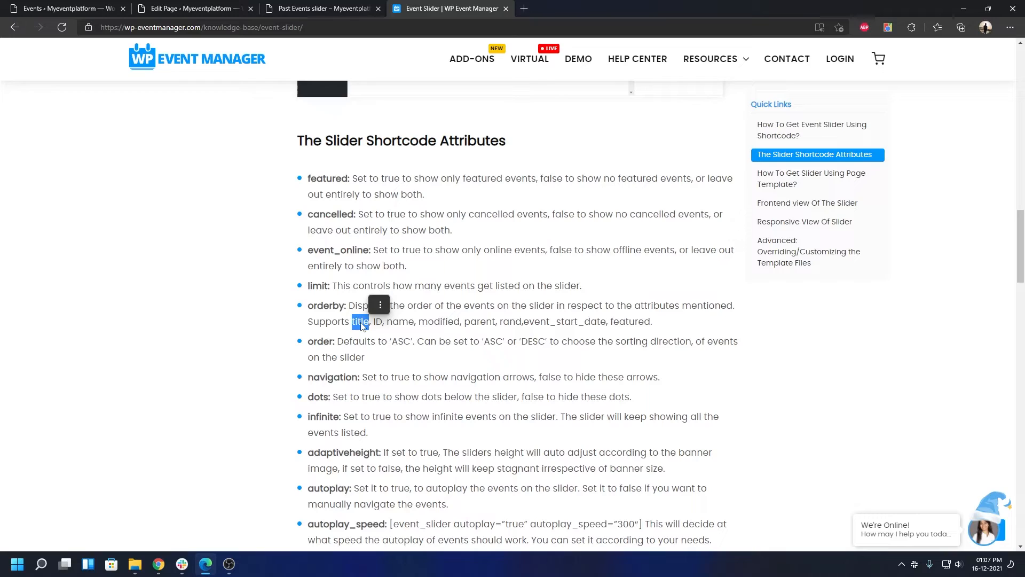
pyautogui.doubleClick(377, 322)
pyautogui.doubleClick(378, 322)
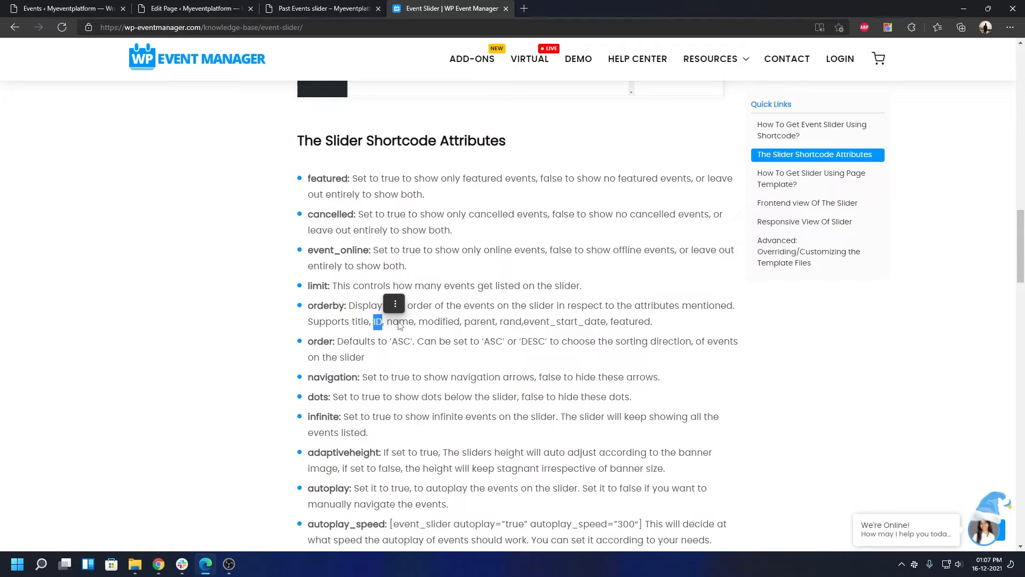
pyautogui.doubleClick(400, 323)
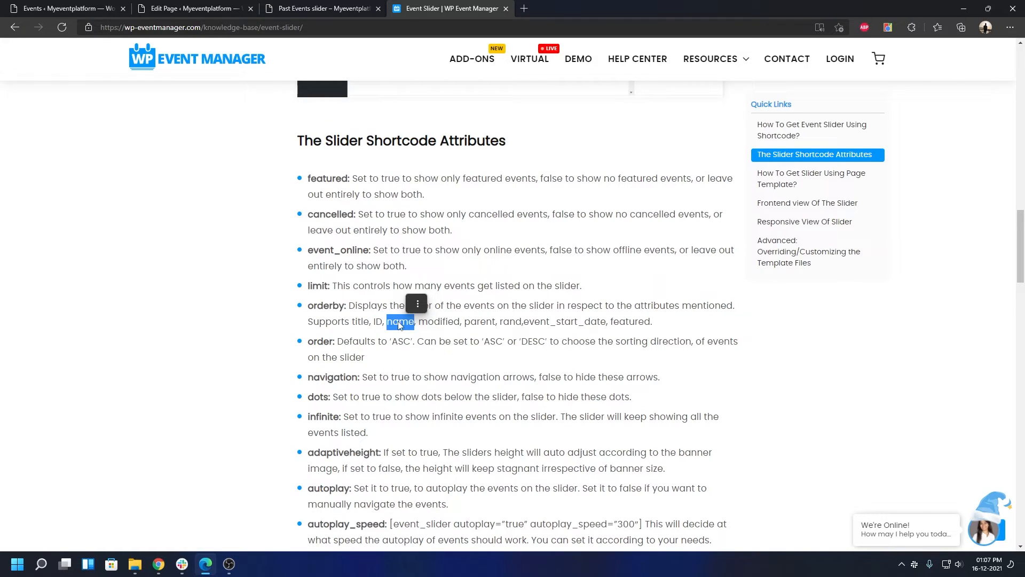
pyautogui.doubleClick(439, 321)
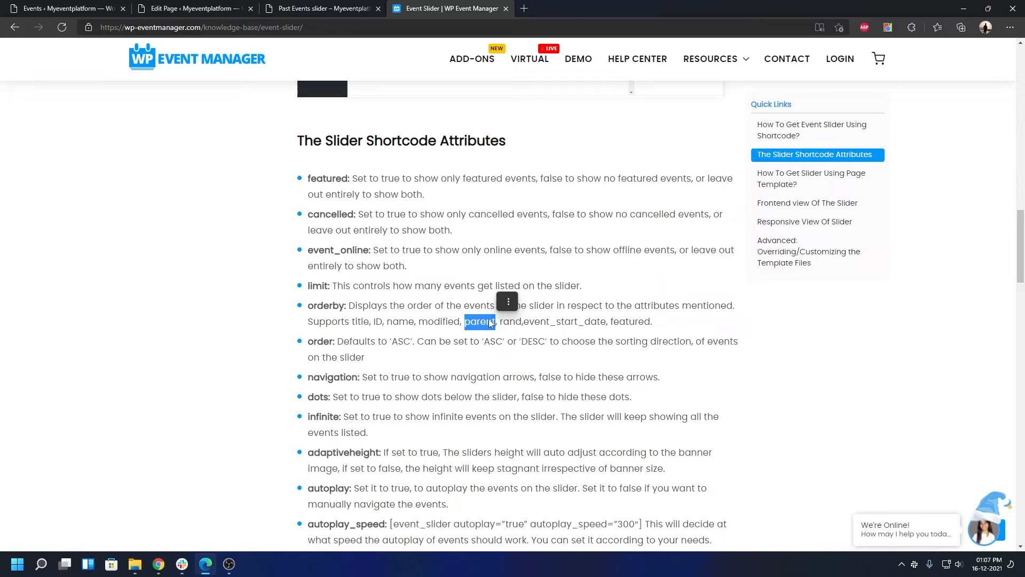
pyautogui.doubleClick(511, 322)
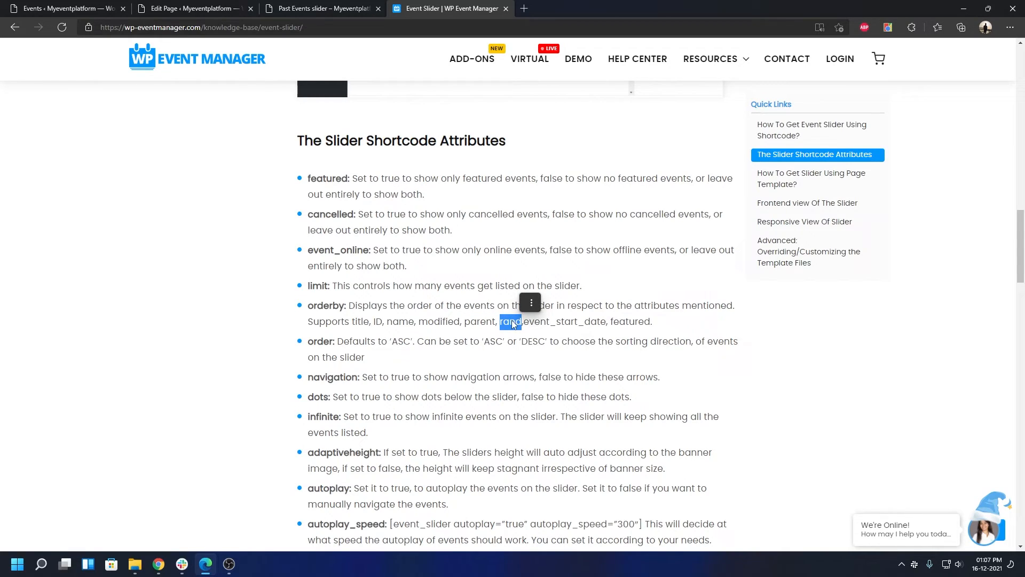
pyautogui.doubleClick(548, 324)
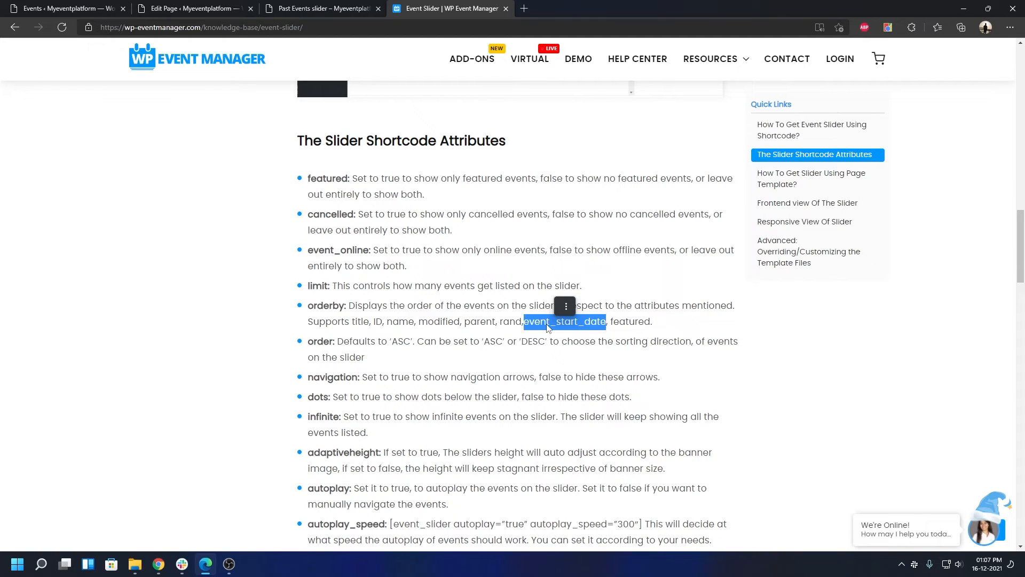
pyautogui.doubleClick(647, 323)
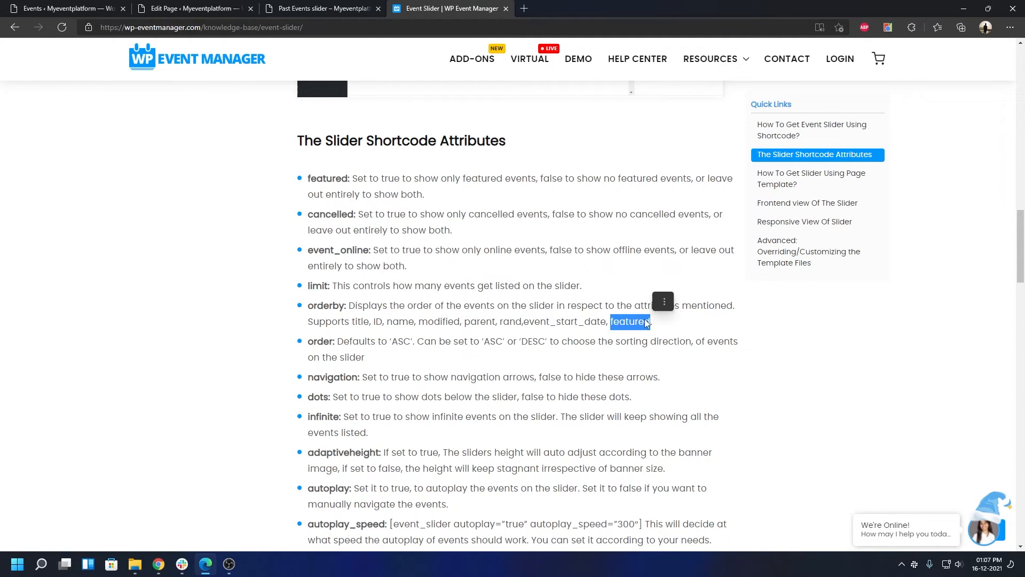